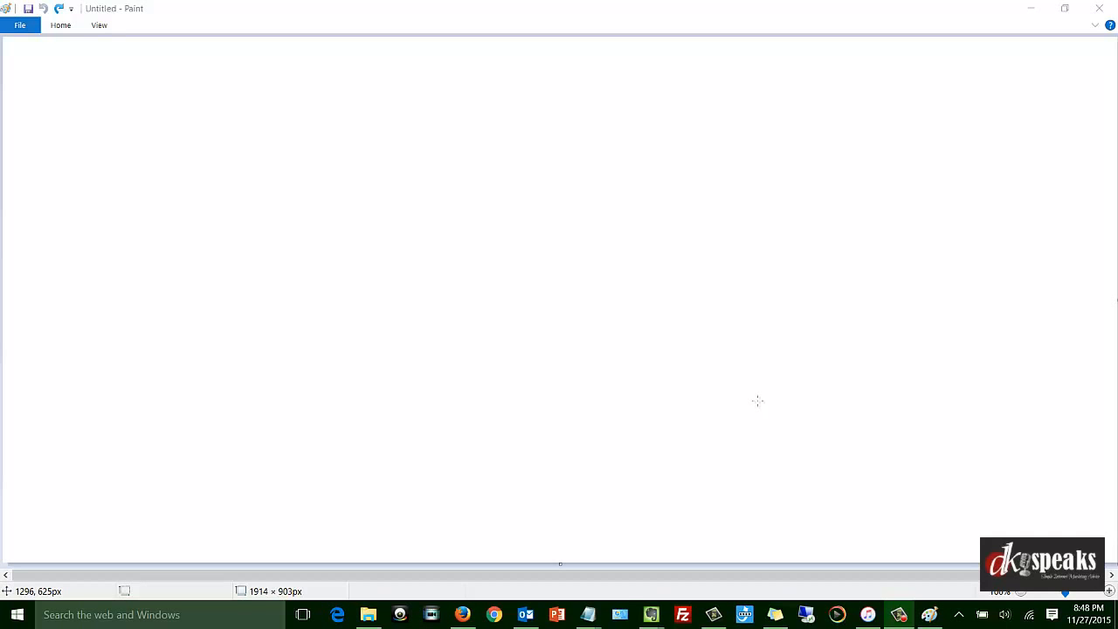
# Sketch a box labelled "blog" on the blank canvas and a smaller box labelled "1" beside it, higher up.
pyautogui.moveTo(87, 180)
pyautogui.mouseDown()
pyautogui.moveTo(96, 267)
pyautogui.moveTo(249, 219)
pyautogui.moveTo(253, 259)
pyautogui.mouseUp()
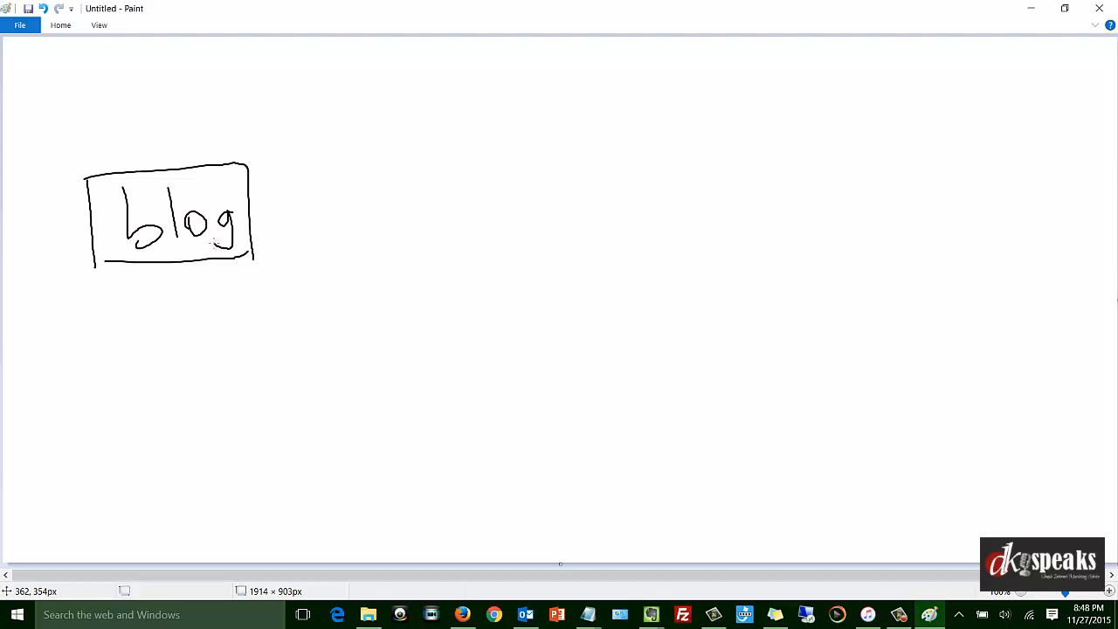
pyautogui.moveTo(312, 65)
pyautogui.mouseDown()
pyautogui.moveTo(432, 75)
pyautogui.moveTo(397, 136)
pyautogui.moveTo(430, 127)
pyautogui.mouseUp()
pyautogui.moveTo(435, 74); pyautogui.dragTo(427, 129)
pyautogui.moveTo(381, 90); pyautogui.dragTo(382, 108)
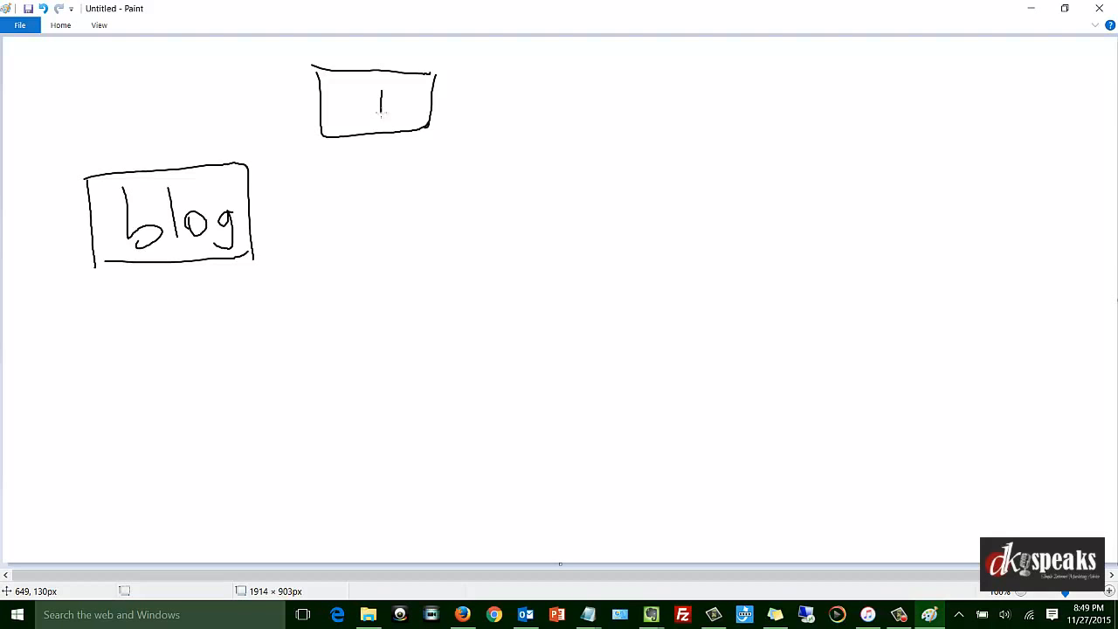
# Sketch a box labelled "2" below the box labelled "1".
pyautogui.moveTo(334, 236)
pyautogui.mouseDown()
pyautogui.moveTo(449, 232)
pyautogui.moveTo(337, 339)
pyautogui.mouseUp()
pyautogui.moveTo(447, 229); pyautogui.dragTo(439, 337)
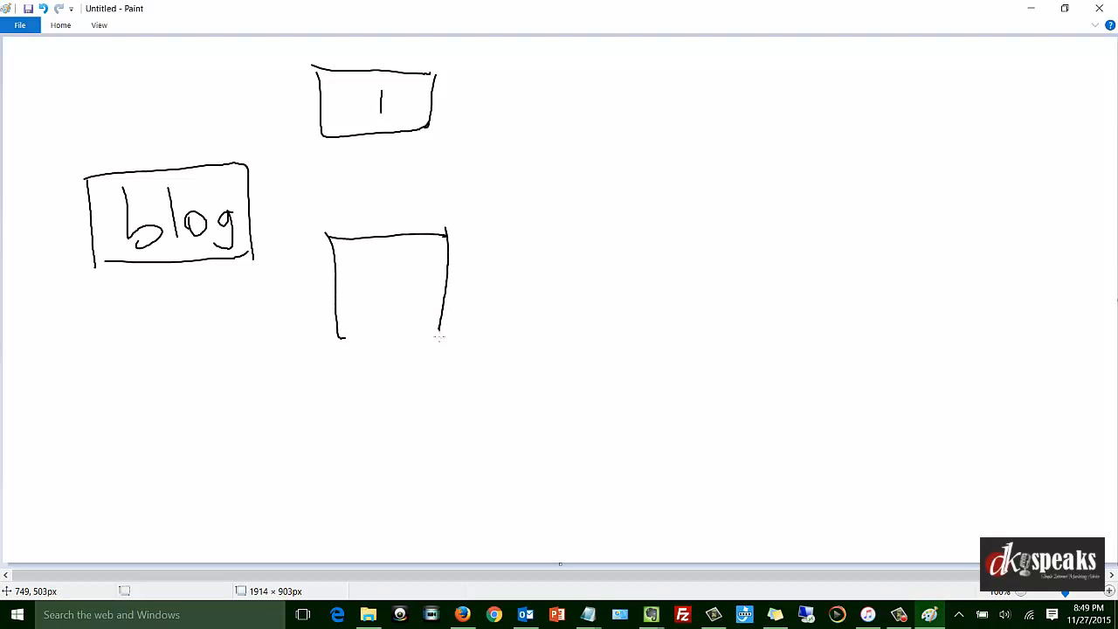
pyautogui.moveTo(339, 337); pyautogui.dragTo(458, 321)
pyautogui.moveTo(364, 274); pyautogui.dragTo(439, 302)
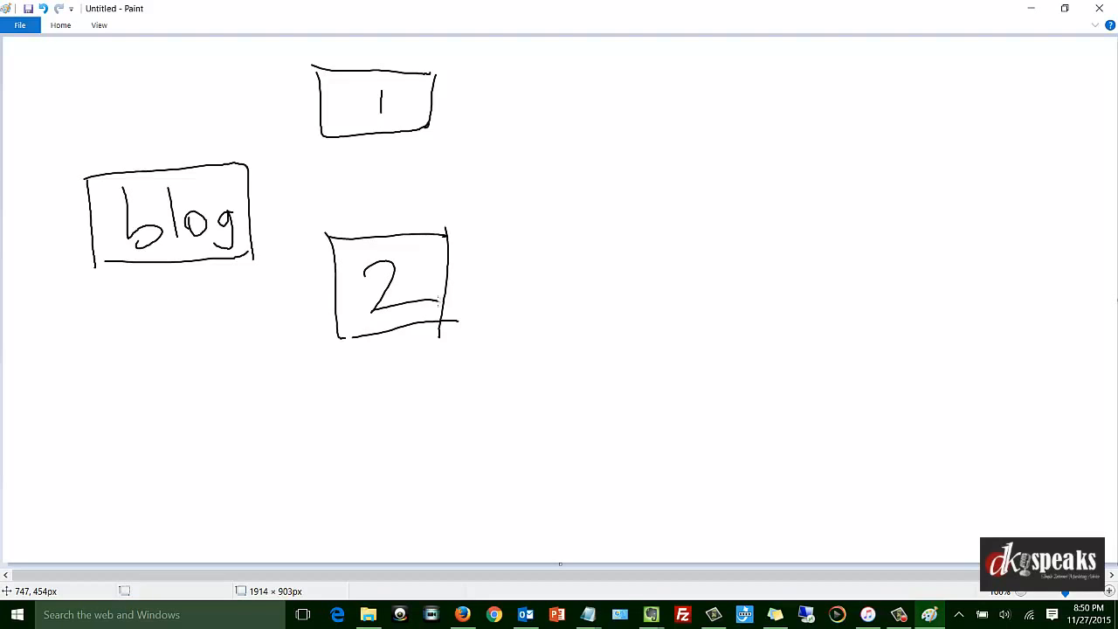
# Sketch a larger outer frame around each of the numbered boxes 1 and 2.
pyautogui.moveTo(291, 61)
pyautogui.mouseDown()
pyautogui.moveTo(436, 63)
pyautogui.moveTo(457, 162)
pyautogui.mouseUp()
pyautogui.moveTo(294, 77); pyautogui.dragTo(461, 168)
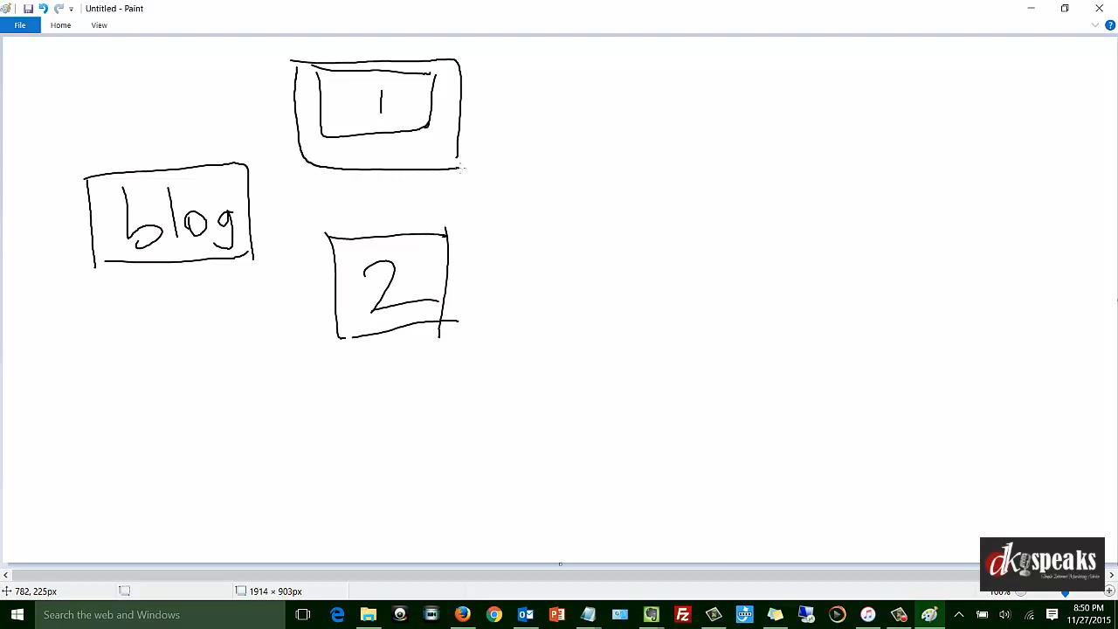
pyautogui.moveTo(306, 206)
pyautogui.mouseDown()
pyautogui.moveTo(409, 198)
pyautogui.moveTo(446, 390)
pyautogui.moveTo(303, 281)
pyautogui.mouseUp()
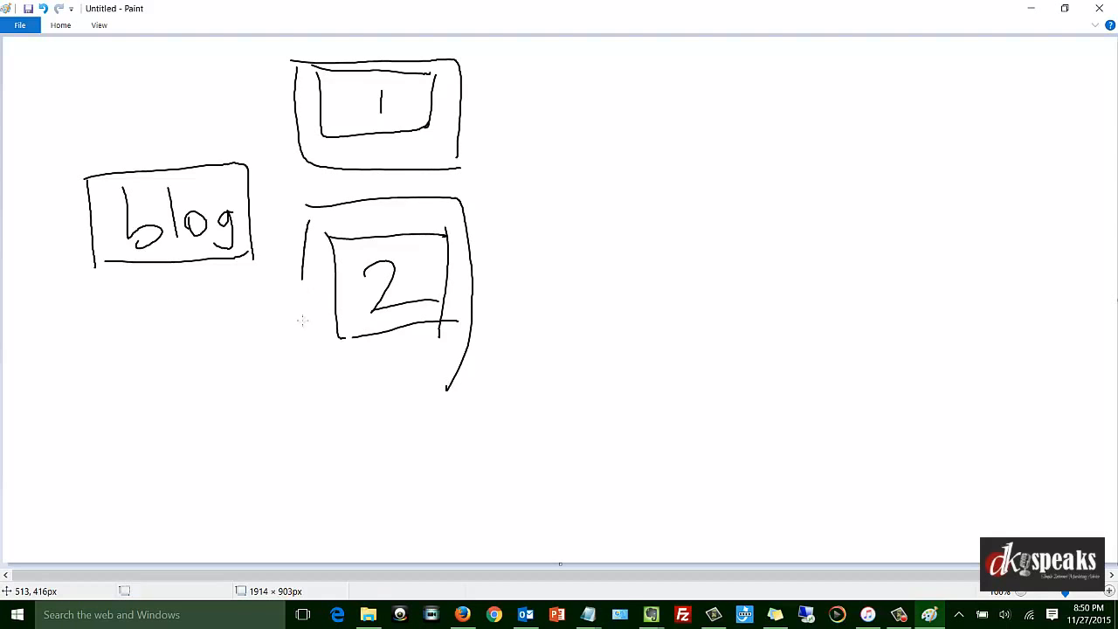
pyautogui.moveTo(301, 320); pyautogui.dragTo(463, 371)
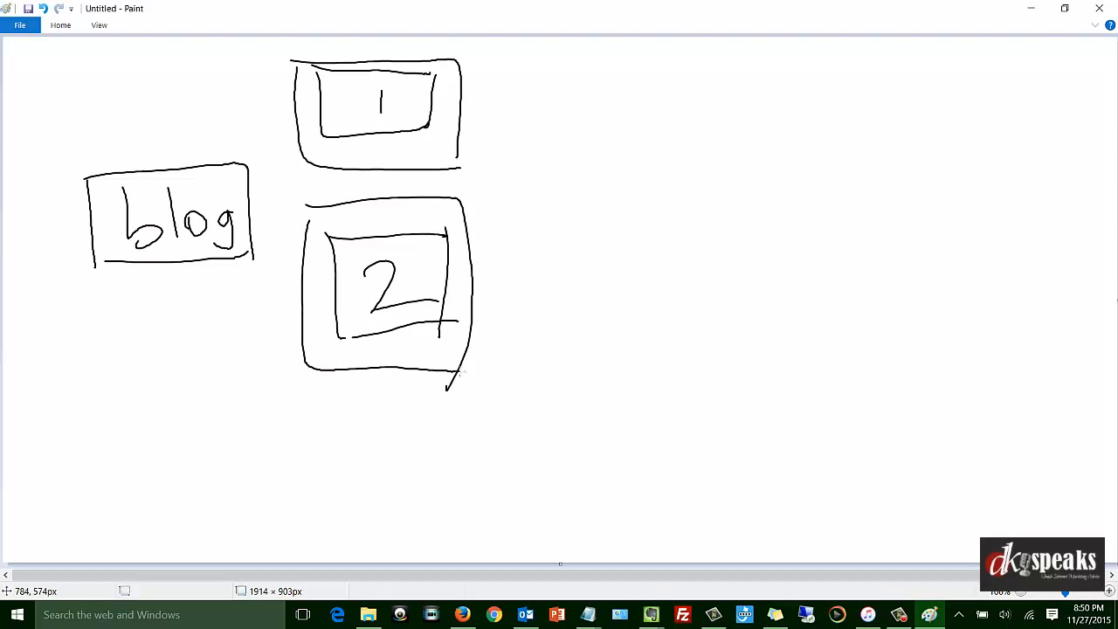
# Draw four lines fanning out from each numbered box, frame both boxes with a tall rectangle, and circle each fan of lines.
pyautogui.moveTo(472, 112)
pyautogui.mouseDown()
pyautogui.moveTo(583, 56)
pyautogui.moveTo(604, 79)
pyautogui.moveTo(603, 157)
pyautogui.moveTo(613, 162)
pyautogui.mouseUp()
pyautogui.moveTo(488, 279)
pyautogui.mouseDown()
pyautogui.moveTo(562, 233)
pyautogui.moveTo(586, 365)
pyautogui.mouseUp()
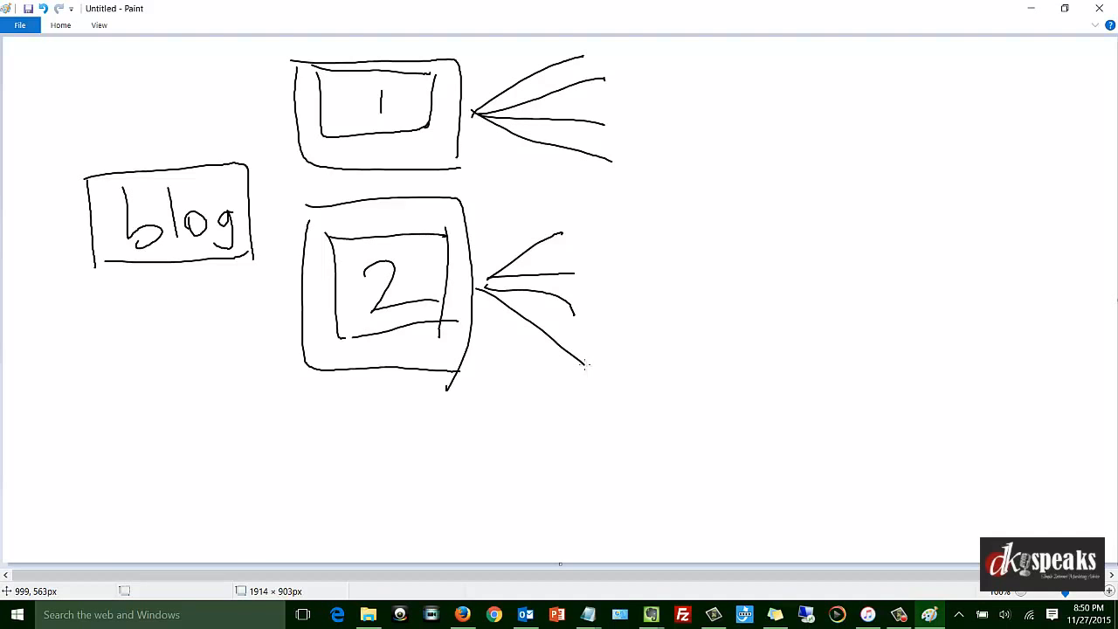
pyautogui.moveTo(262, 50)
pyautogui.mouseDown()
pyautogui.moveTo(482, 46)
pyautogui.moveTo(491, 357)
pyautogui.moveTo(482, 418)
pyautogui.moveTo(274, 209)
pyautogui.moveTo(268, 417)
pyautogui.moveTo(491, 416)
pyautogui.mouseUp()
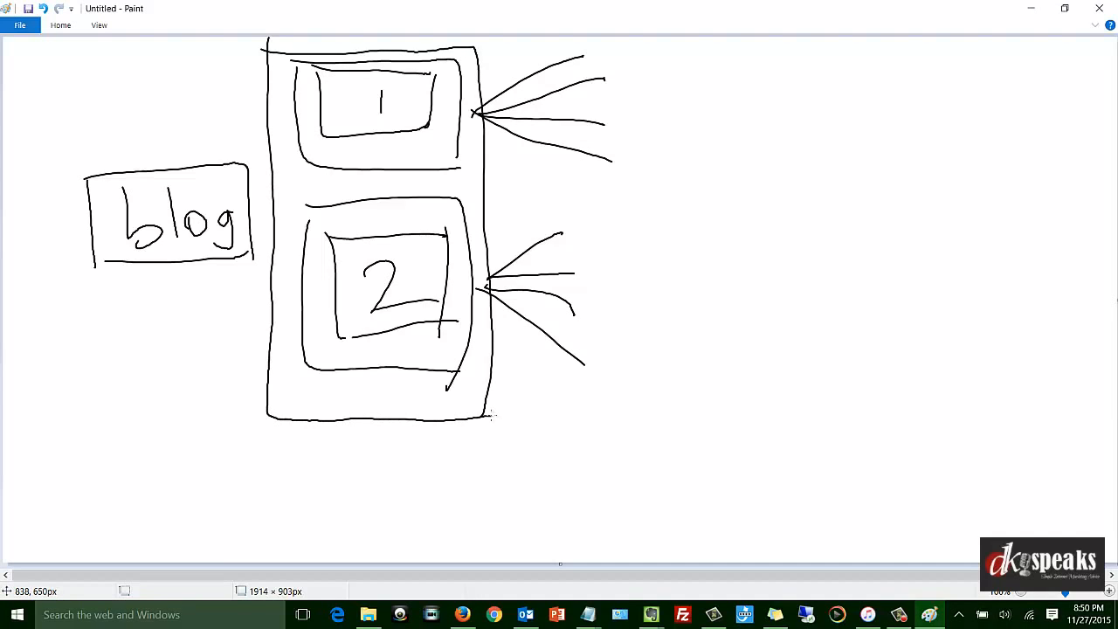
pyautogui.moveTo(503, 61)
pyautogui.mouseDown()
pyautogui.moveTo(651, 113)
pyautogui.moveTo(508, 145)
pyautogui.mouseUp()
pyautogui.moveTo(545, 207); pyautogui.dragTo(652, 262)
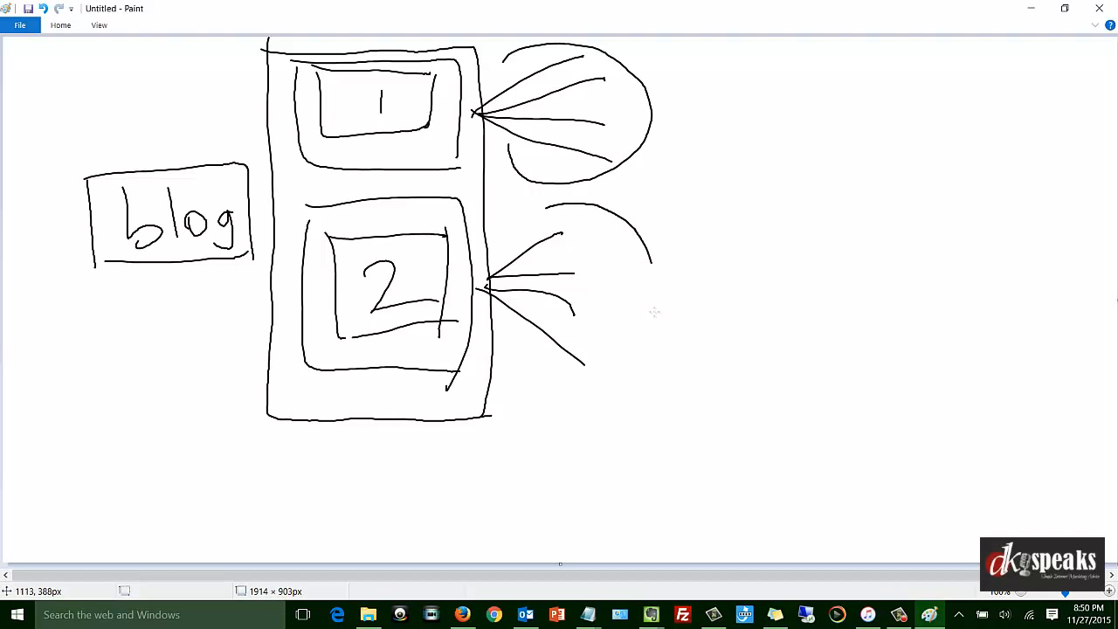
pyautogui.moveTo(654, 312); pyautogui.dragTo(527, 338)
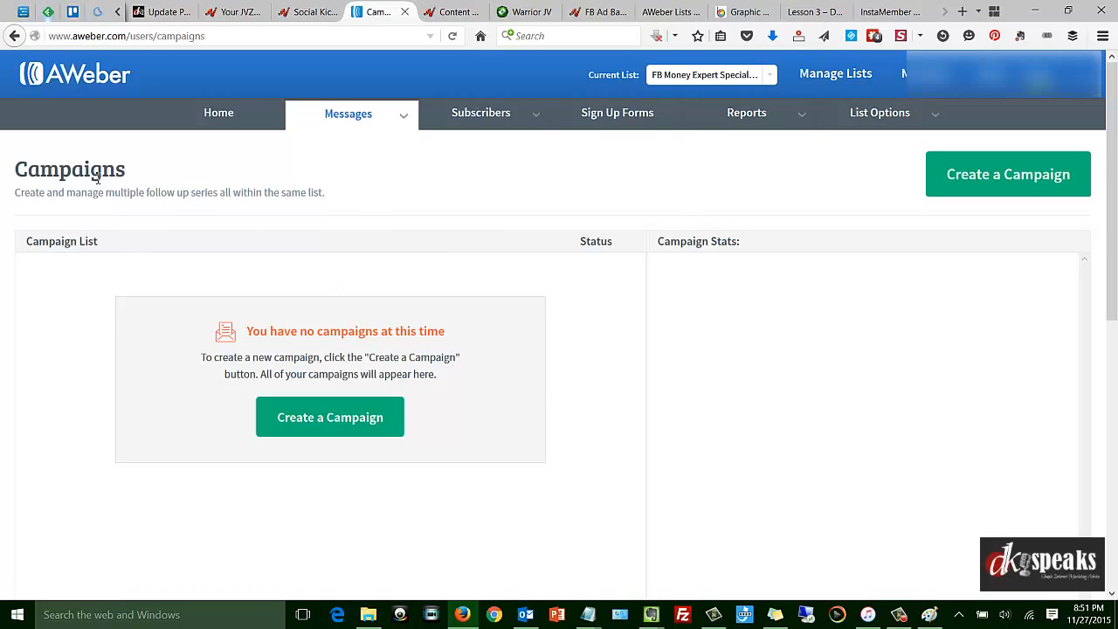
# Open the Campaigns page in AWeber and create a new campaign named "Email Set-1".
pyautogui.moveTo(399, 126)
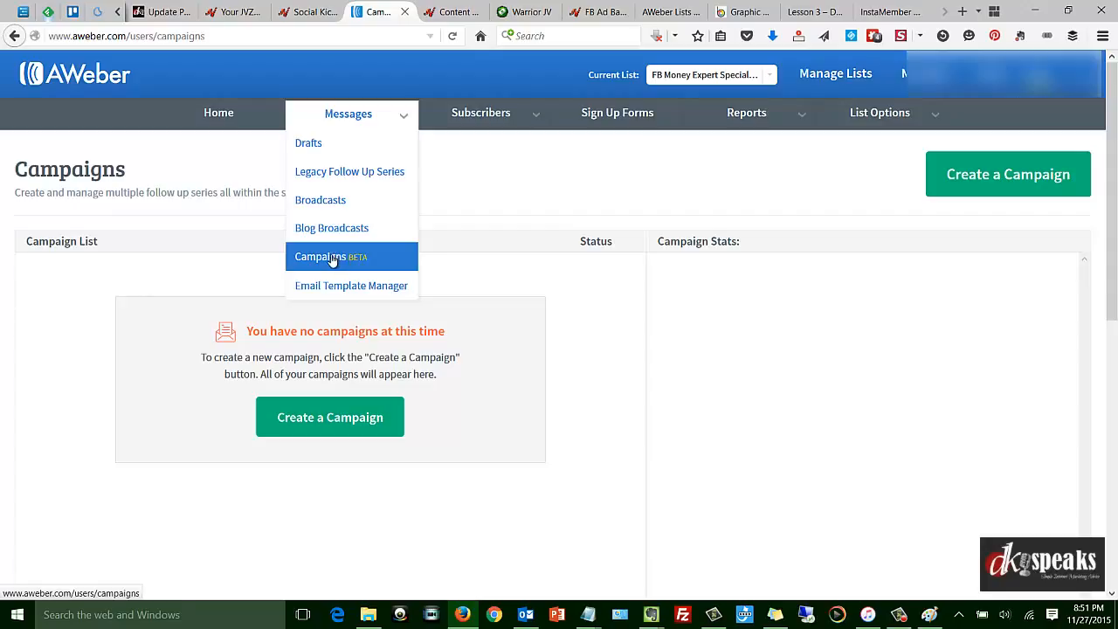
pyautogui.click(332, 260)
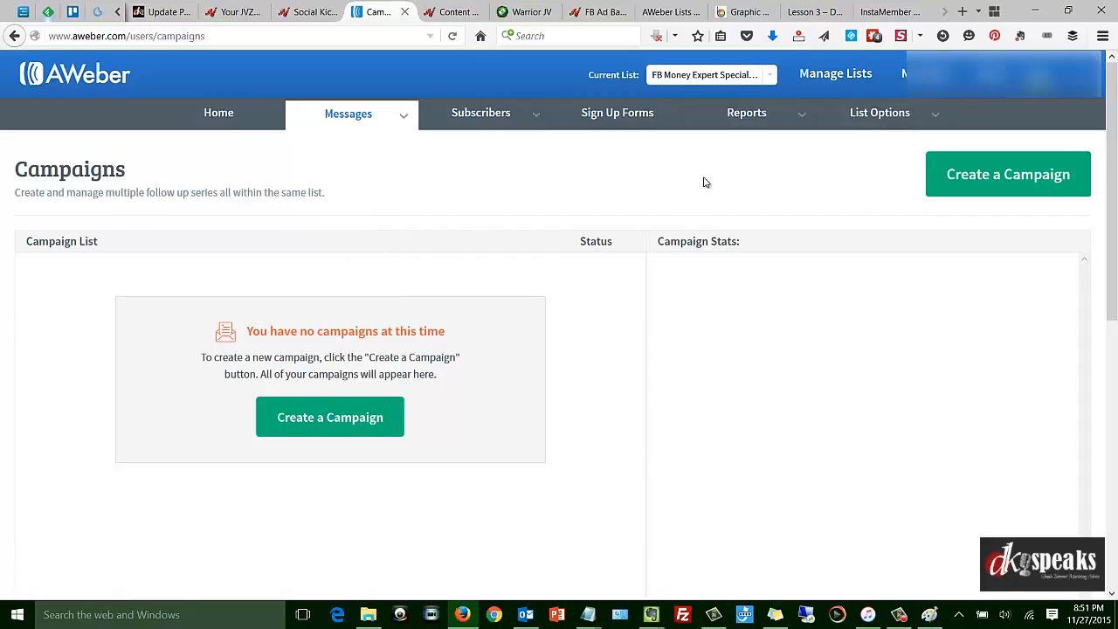
pyautogui.click(321, 423)
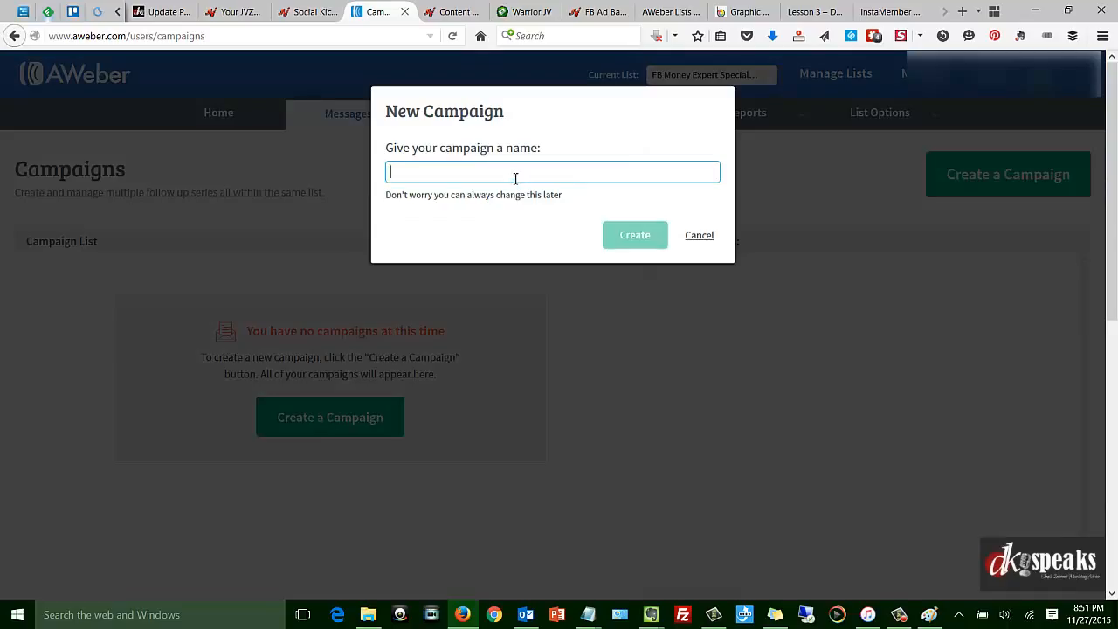
pyautogui.write('Email Set-1')
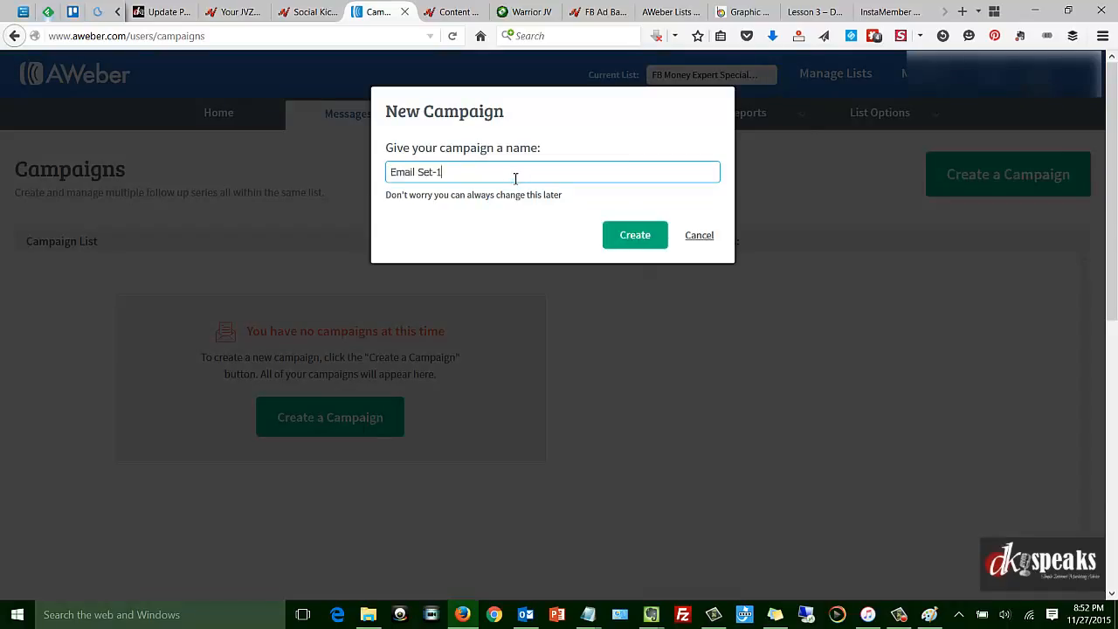
pyautogui.click(629, 239)
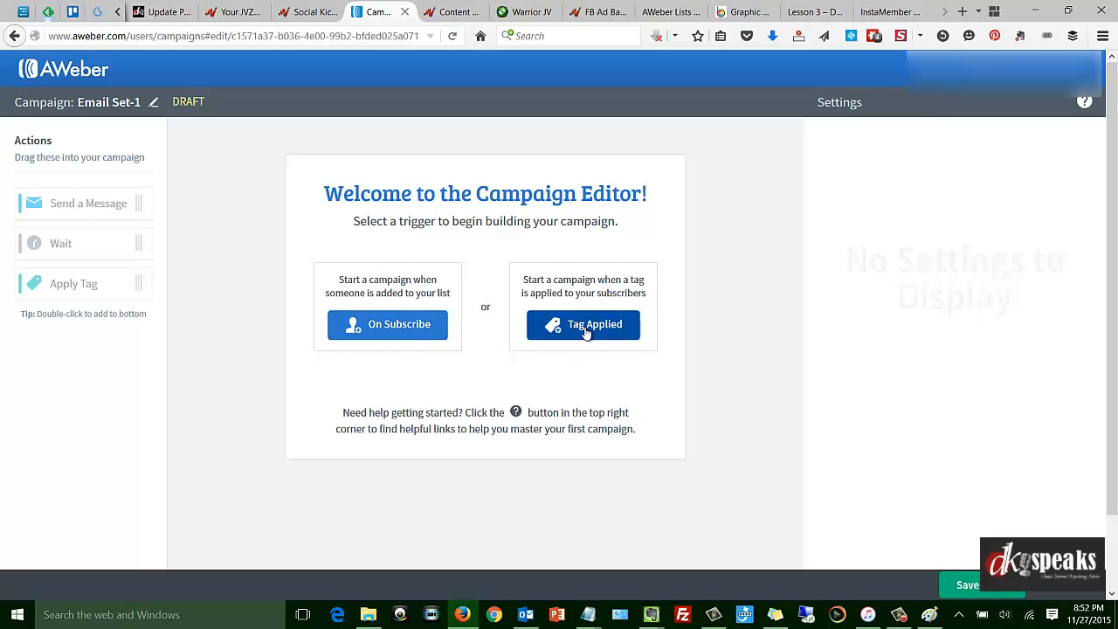
# Set the campaign trigger to On Subscribe and add a subscriber filter to it.
pyautogui.click(380, 325)
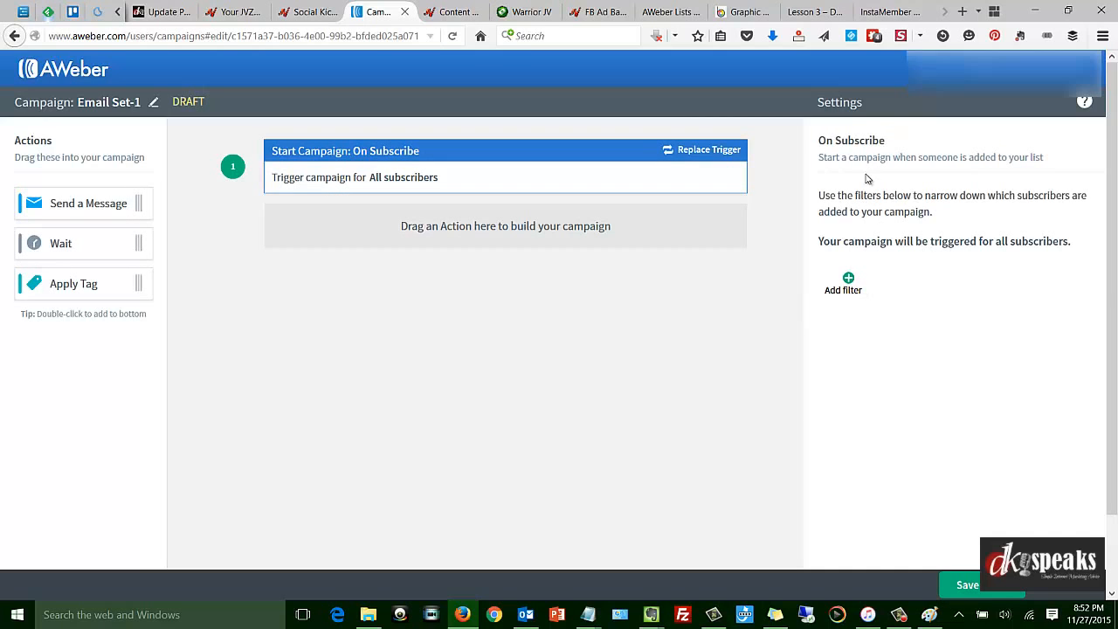
pyautogui.click(847, 289)
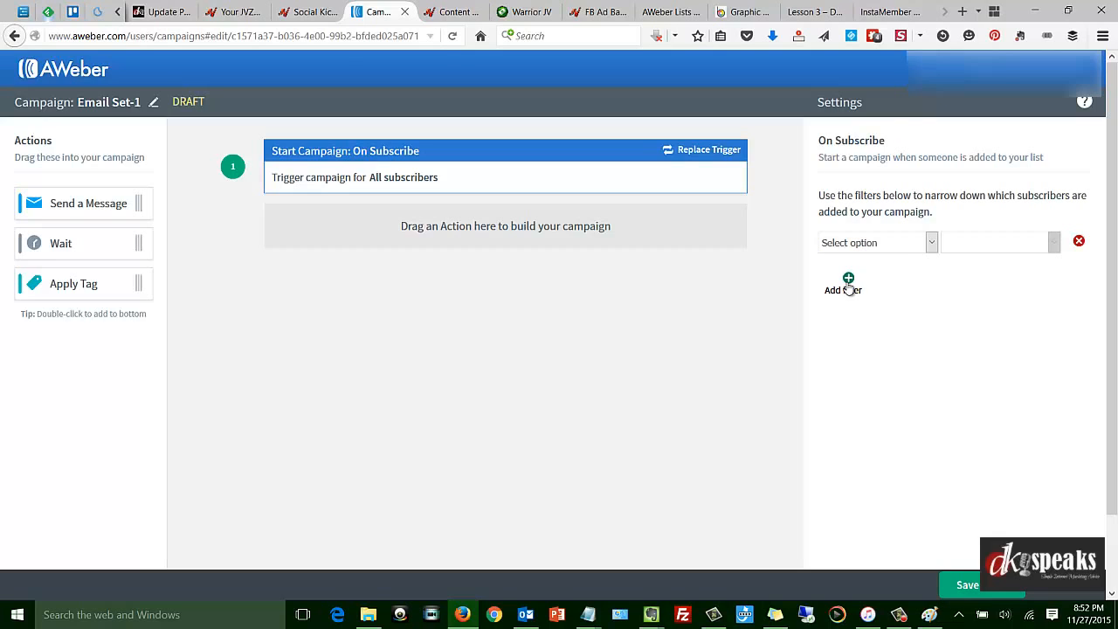
# Set the trigger's filter condition to Source is Webform.
pyautogui.click(931, 244)
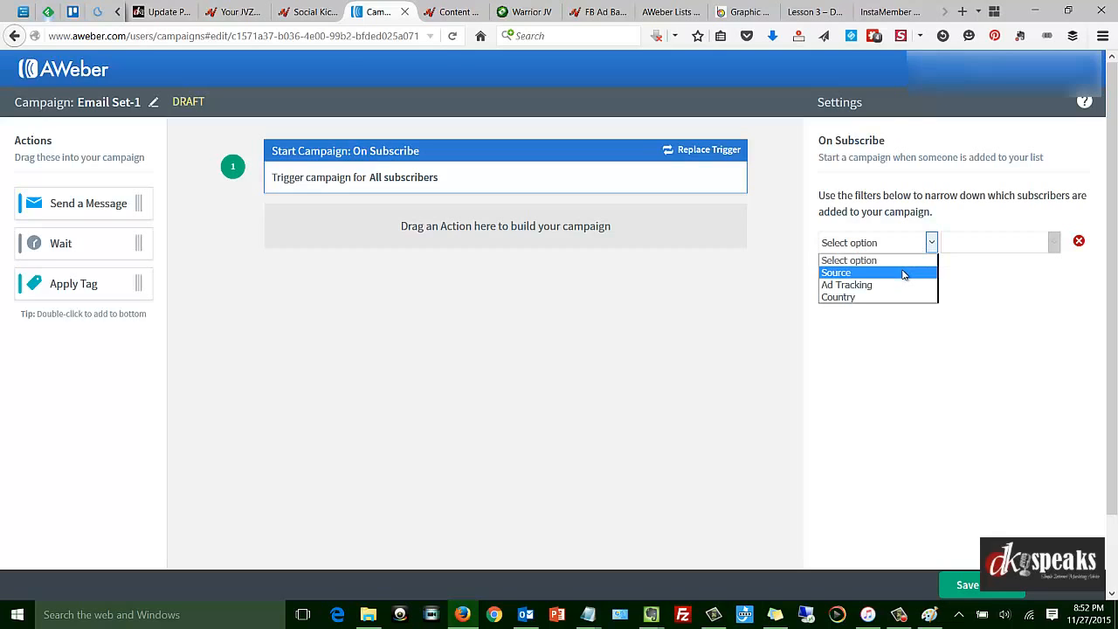
pyautogui.click(903, 274)
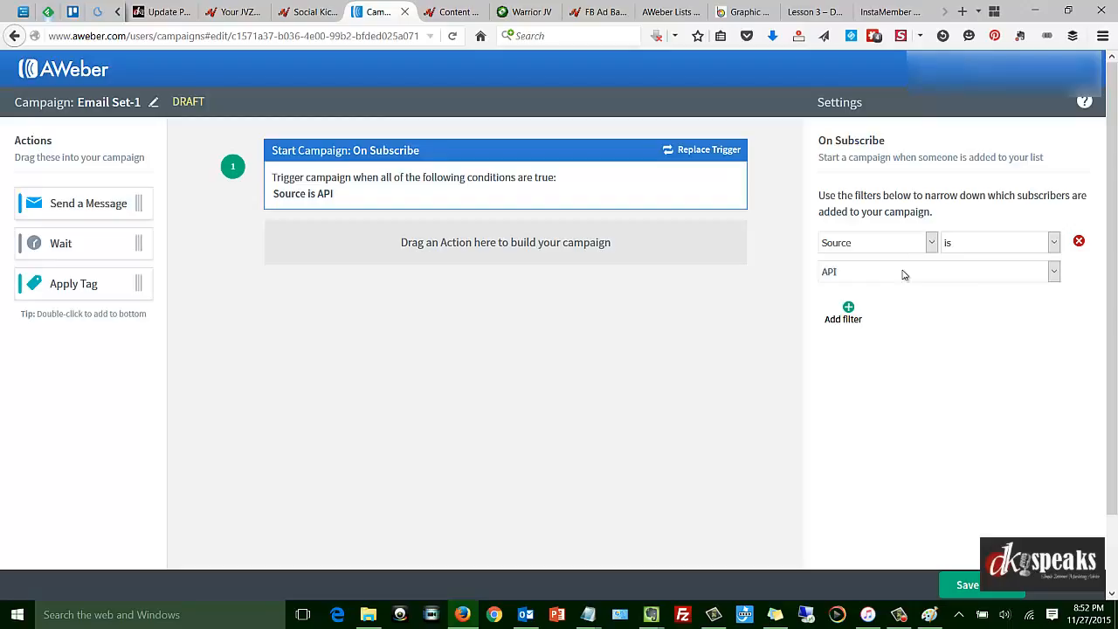
pyautogui.click(963, 273)
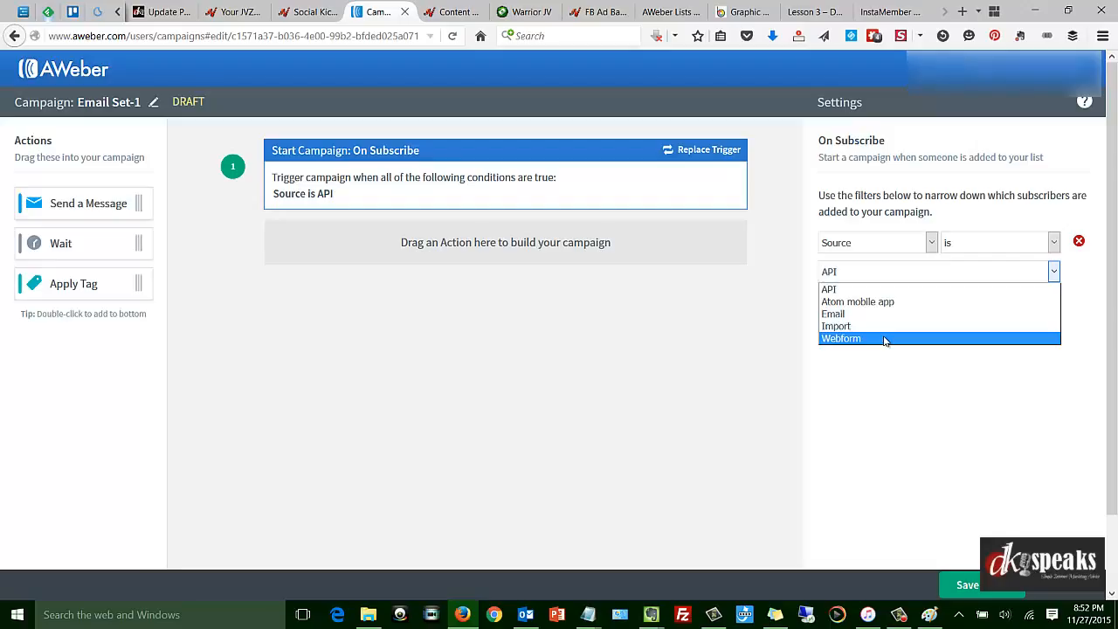
pyautogui.click(885, 340)
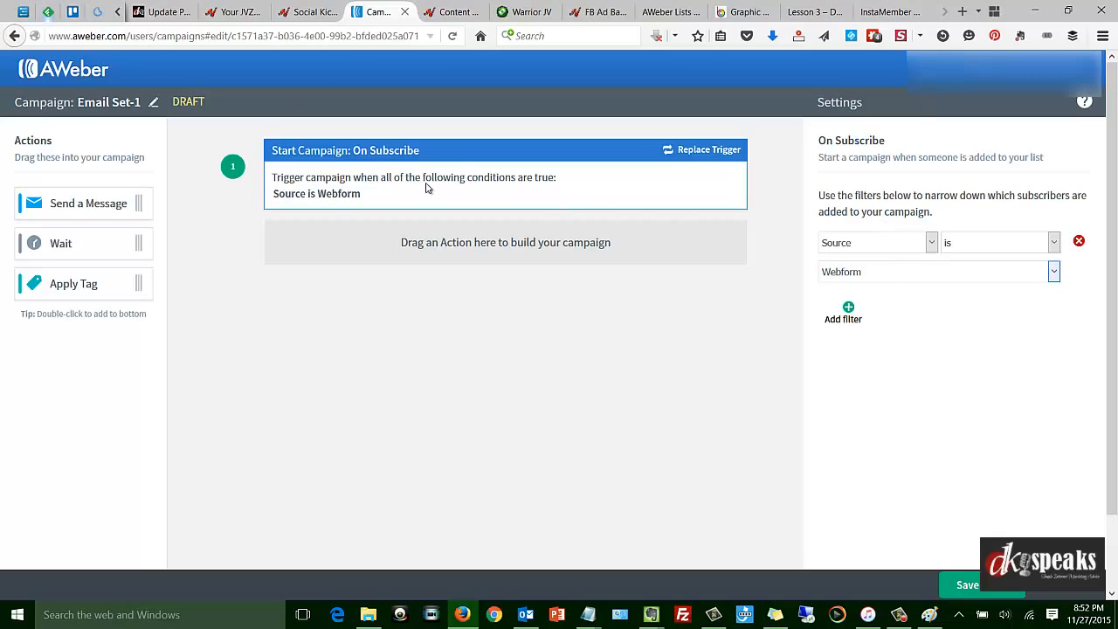
# Set the trigger's filter condition to Ad Tracking is "email-1".
pyautogui.click(928, 242)
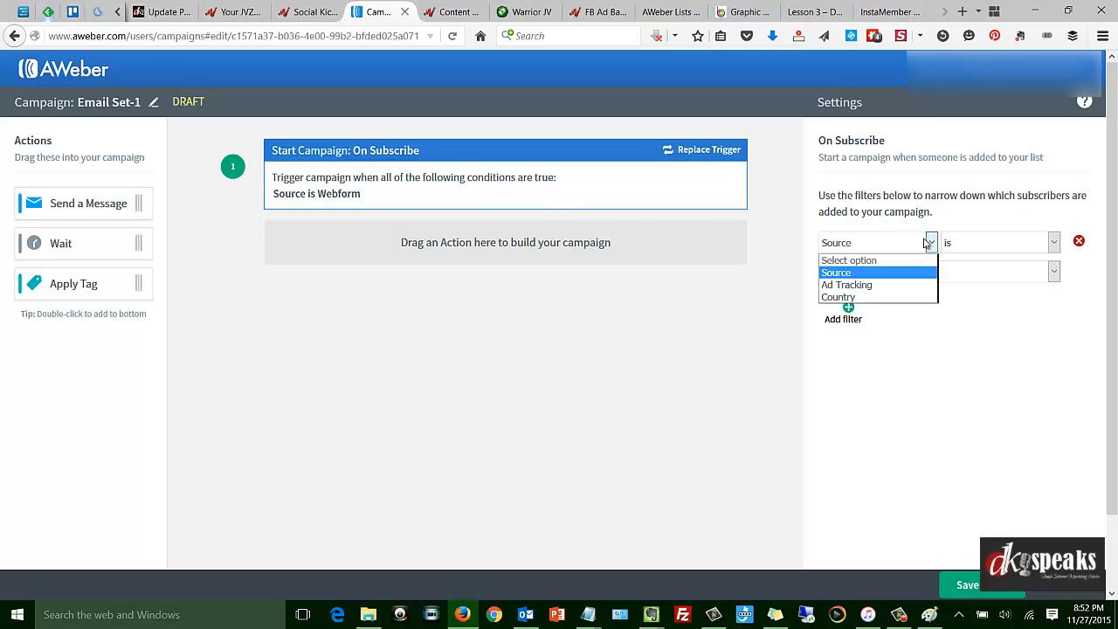
pyautogui.click(847, 287)
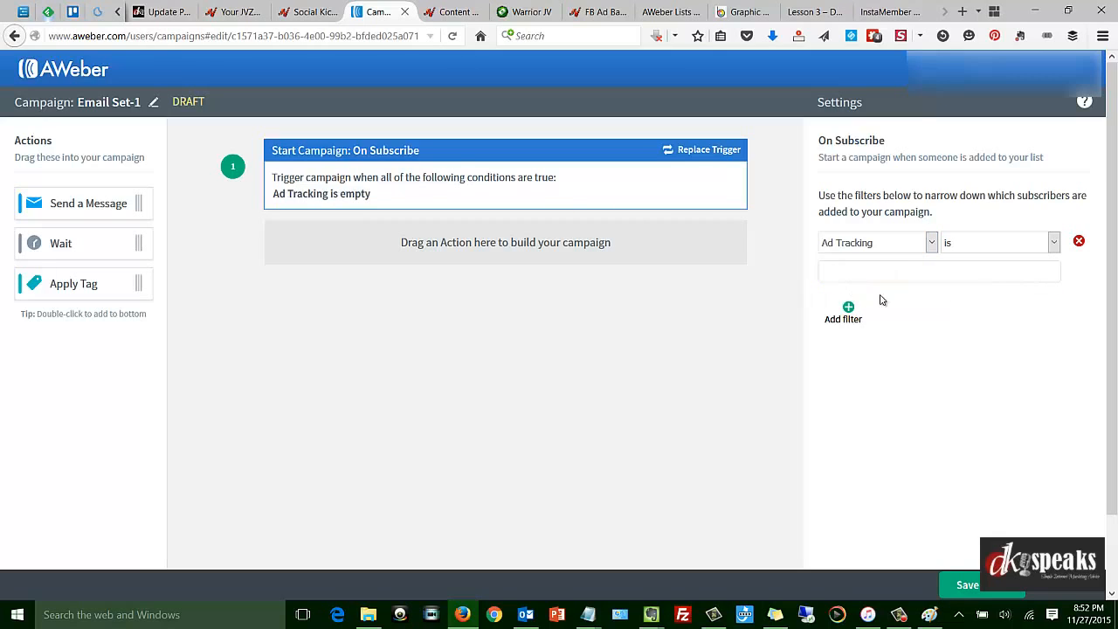
pyautogui.click(1031, 243)
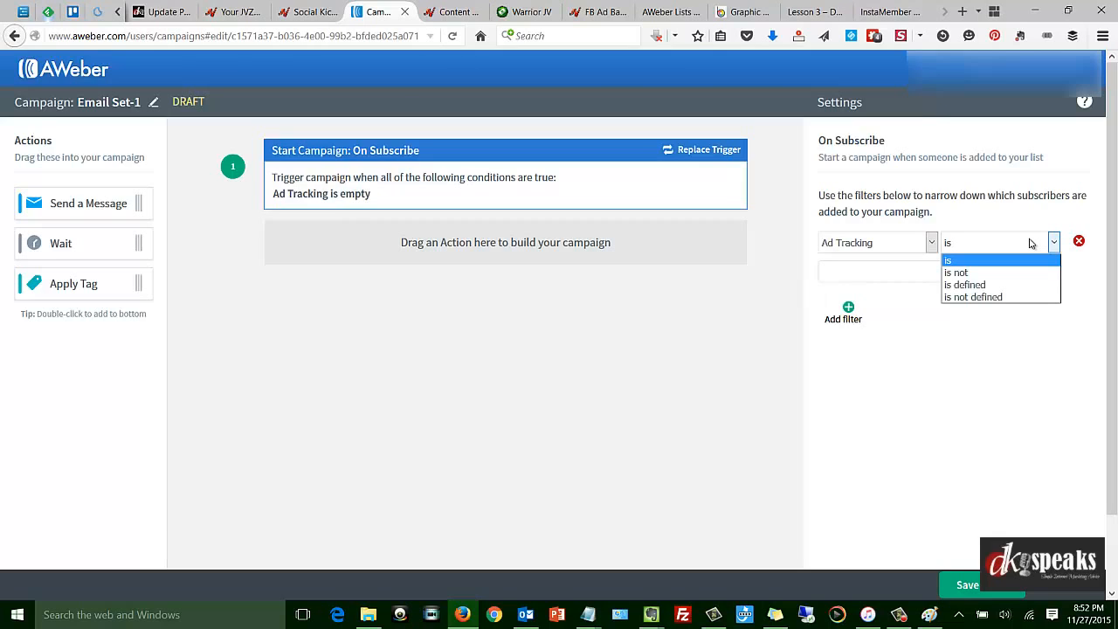
pyautogui.click(961, 261)
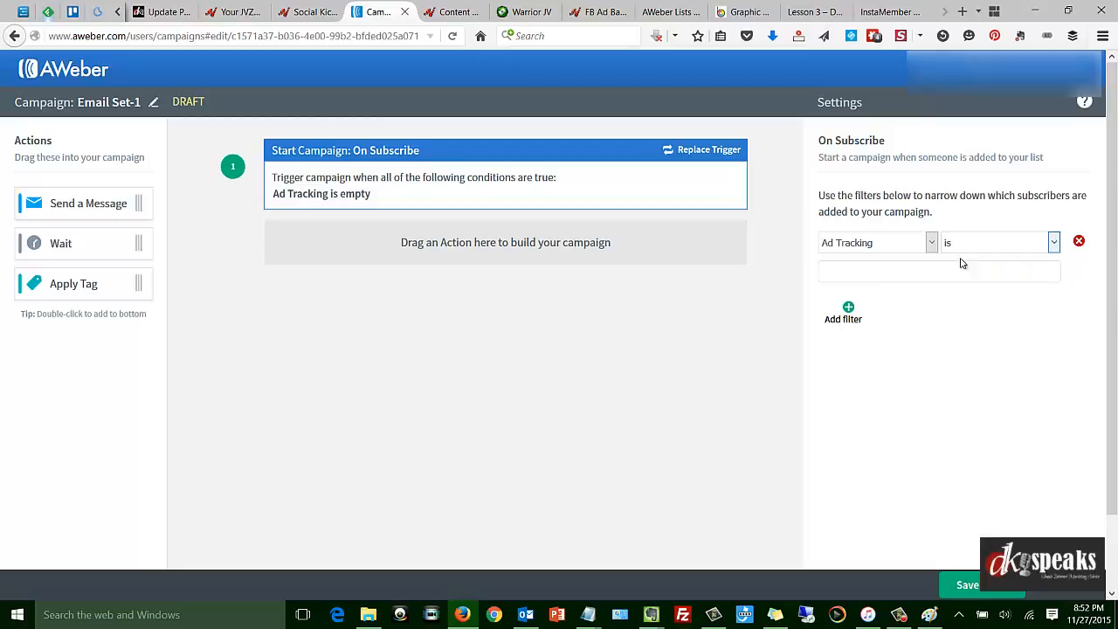
pyautogui.click(888, 276)
# Add a Send a Message action under the trigger and save a new Drag & Drop Email Builder message with a subject beginning "Email".
pyautogui.moveTo(57, 205); pyautogui.dragTo(375, 260)
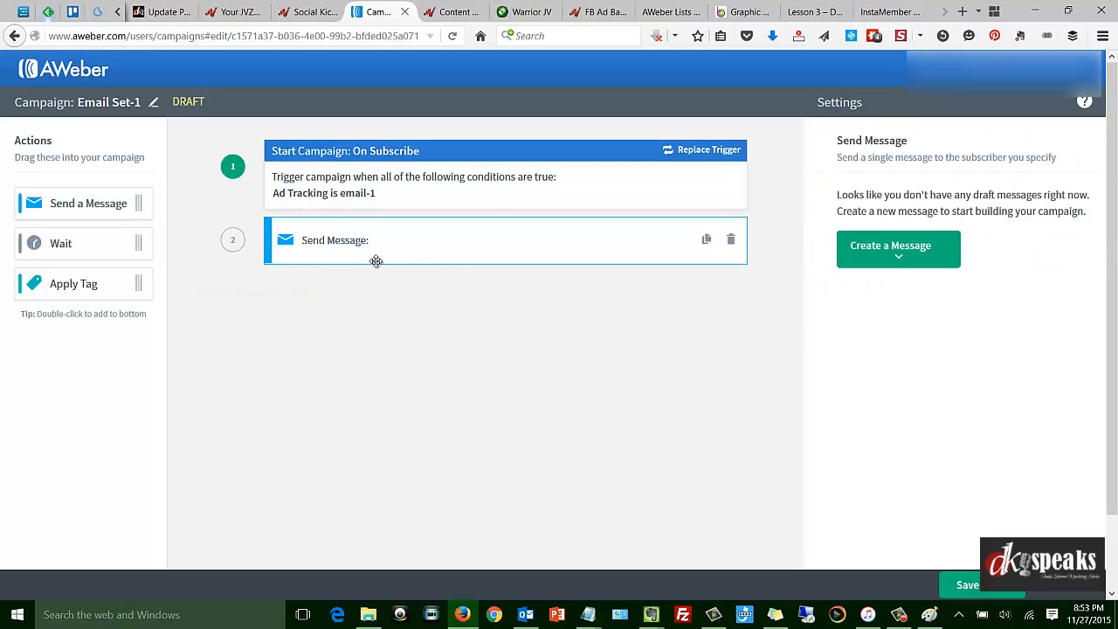
pyautogui.click(879, 256)
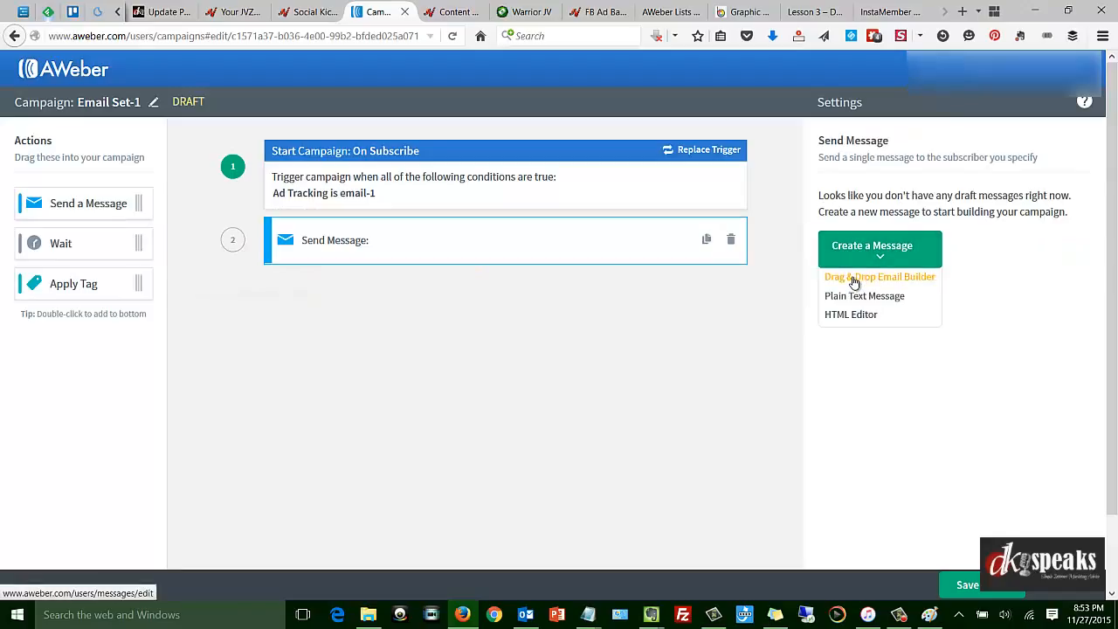
pyautogui.click(855, 278)
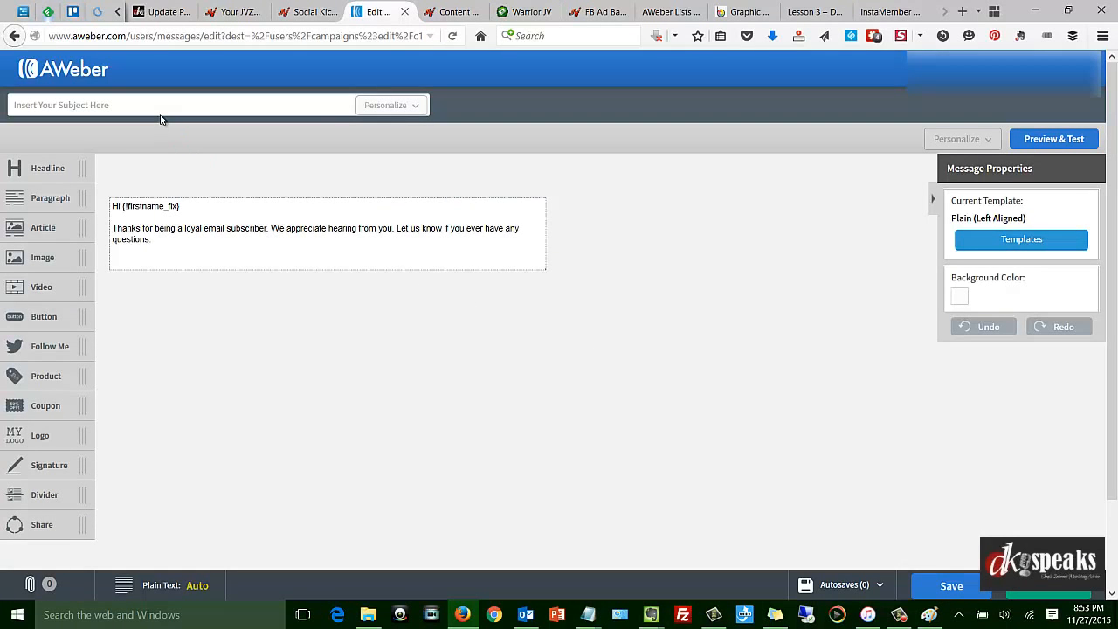
pyautogui.click(162, 110)
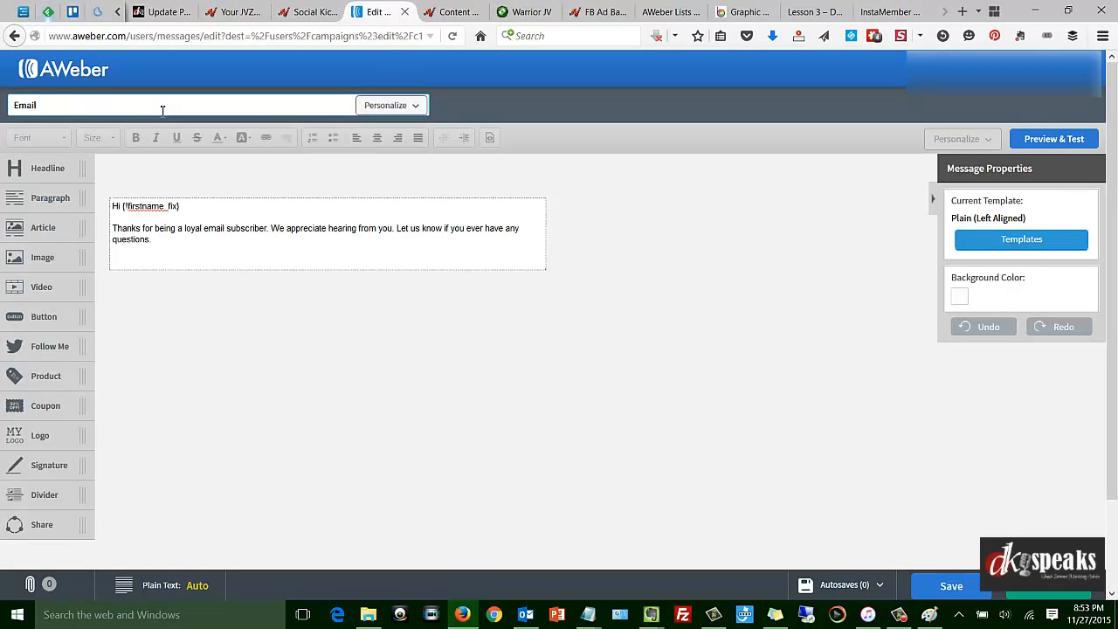
pyautogui.click(951, 587)
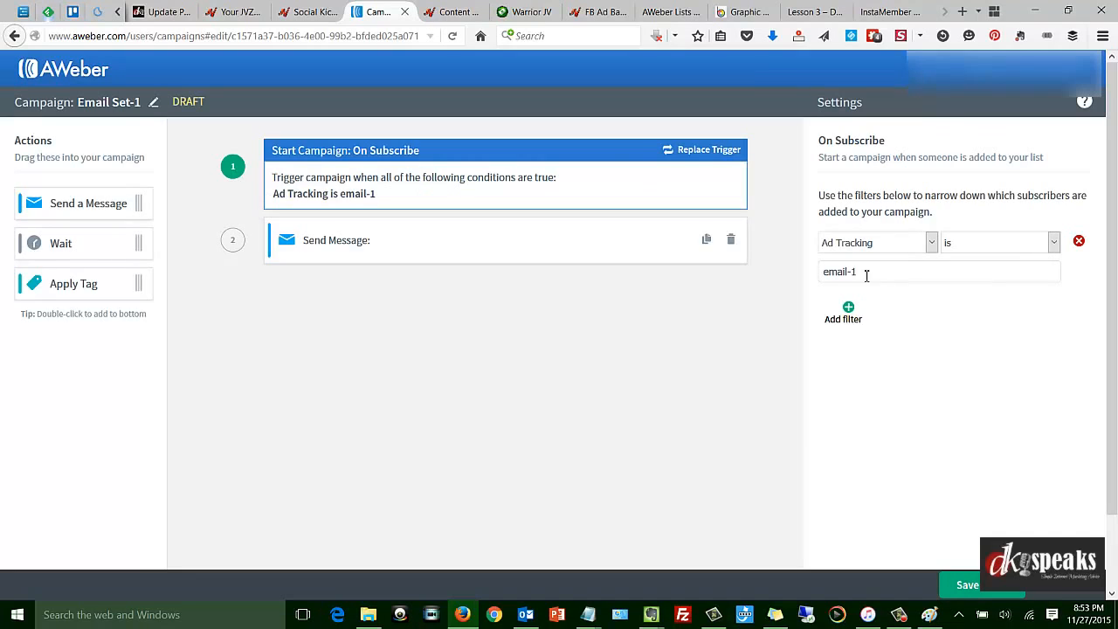
# Add a Wait action directly after the Send Message action in the campaign.
pyautogui.click(536, 237)
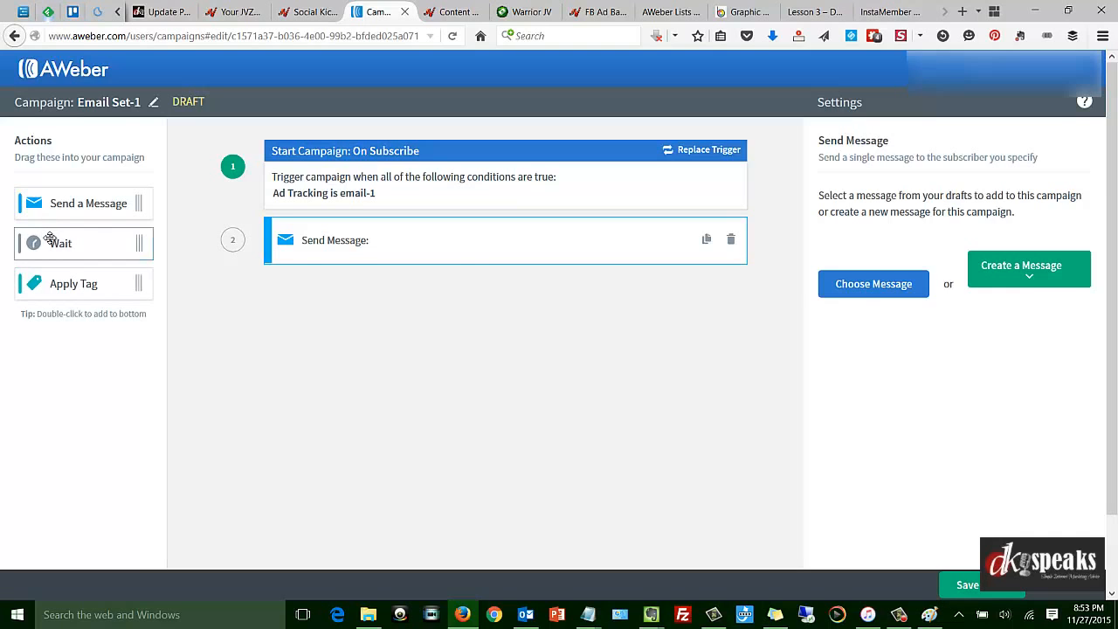
pyautogui.moveTo(37, 243); pyautogui.dragTo(430, 290)
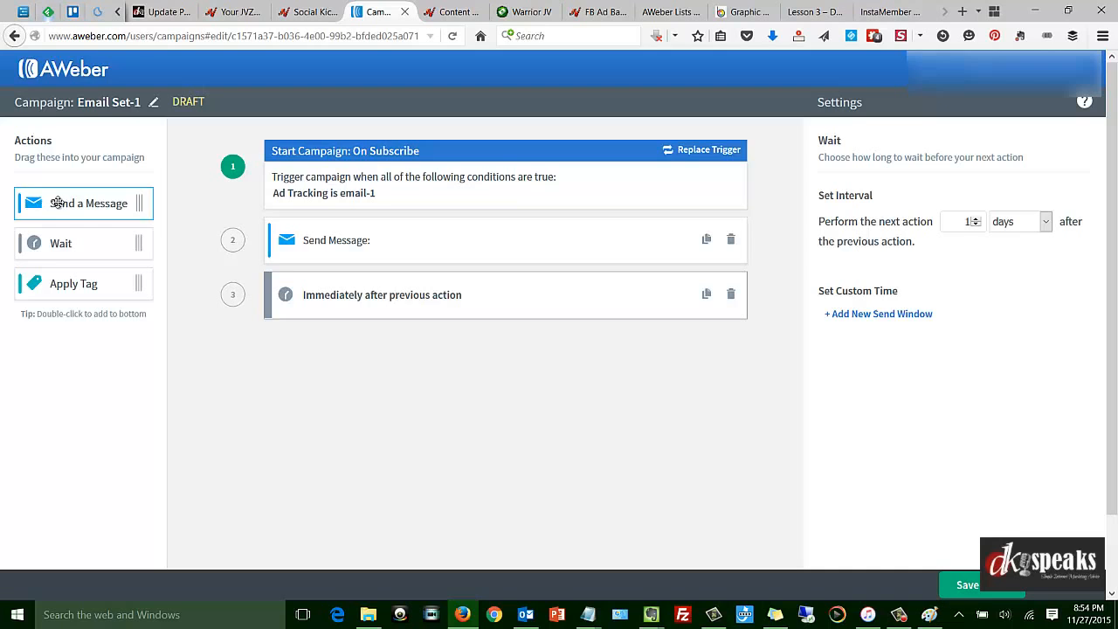
# Add a second Send Message action after the Wait action, and remove it again.
pyautogui.moveTo(50, 200); pyautogui.dragTo(439, 370)
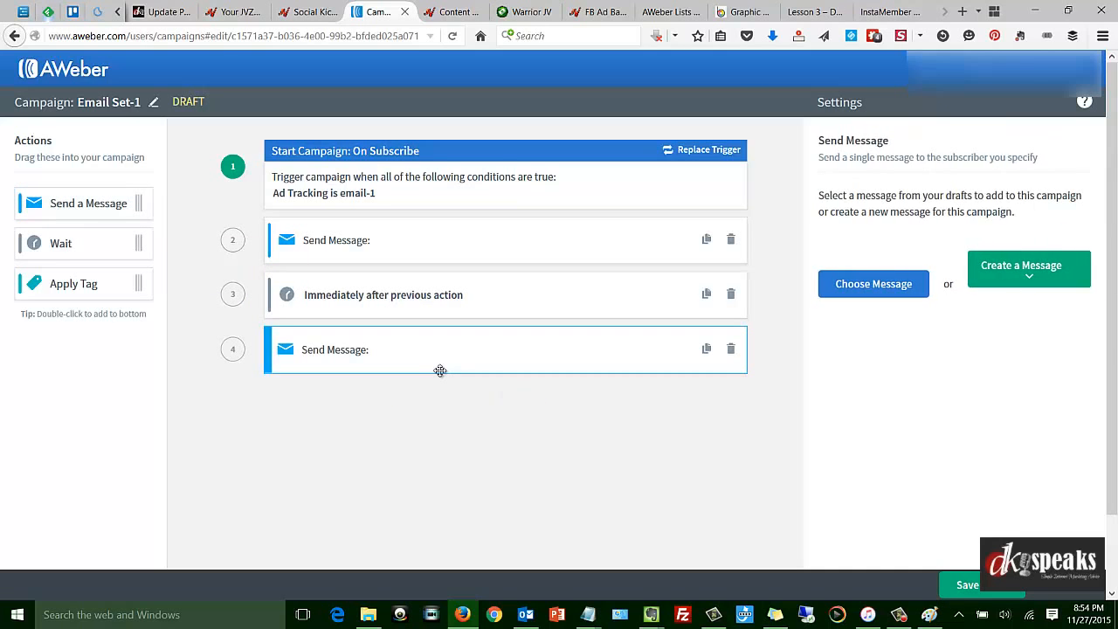
pyautogui.click(731, 351)
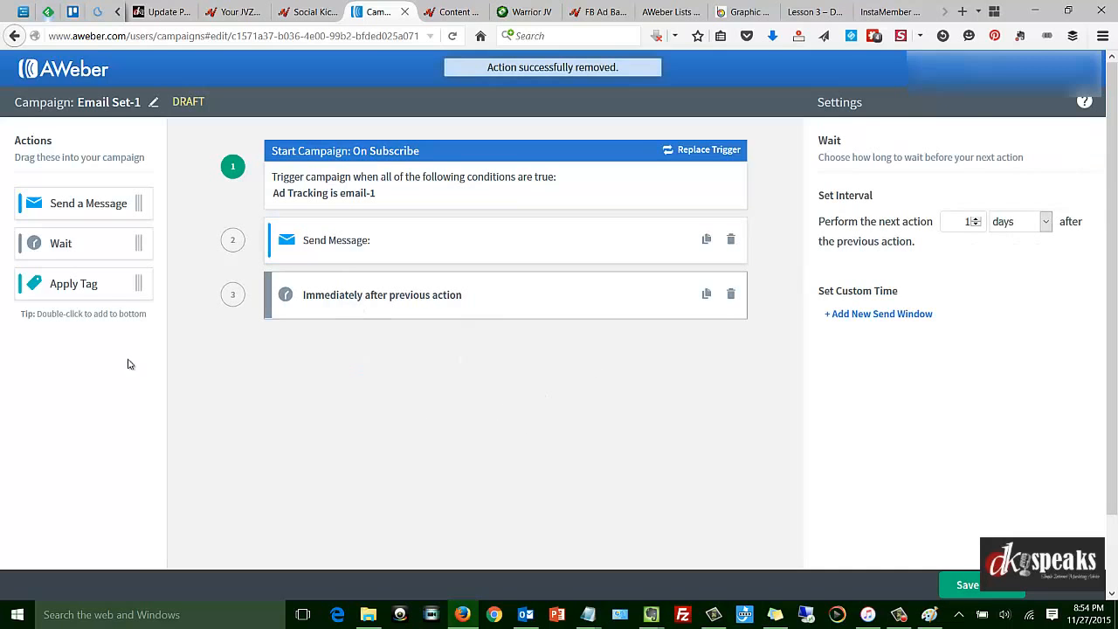
# Add an Apply Tag action with the tag "finished" after the Wait action, and save and exit the campaign.
pyautogui.moveTo(80, 281); pyautogui.dragTo(392, 358)
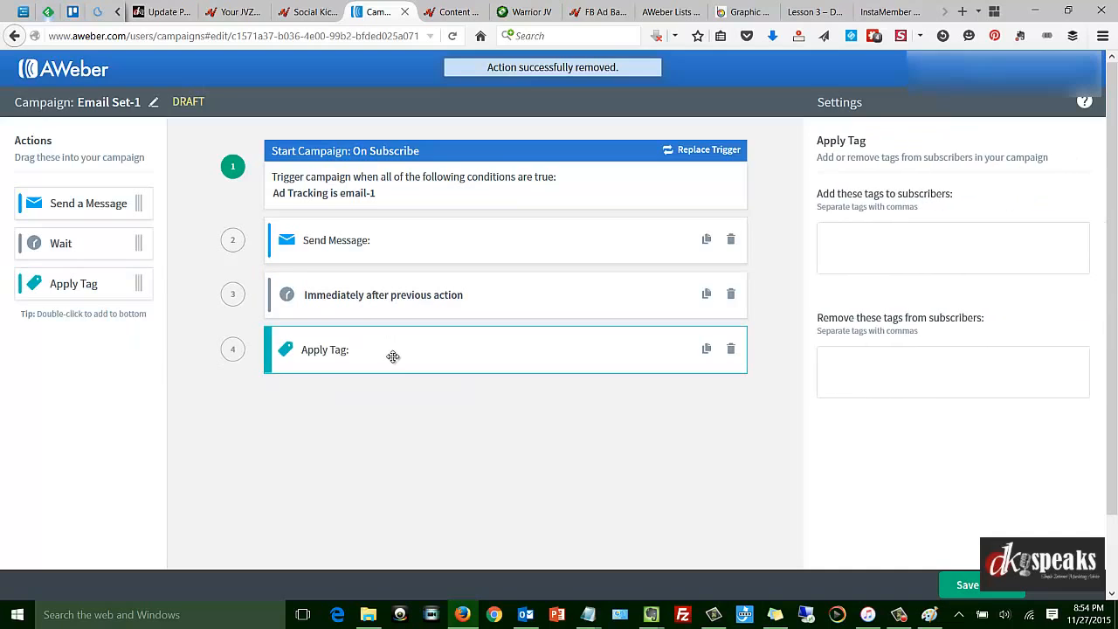
pyautogui.click(864, 236)
pyautogui.write('finished')
pyautogui.press('Return')
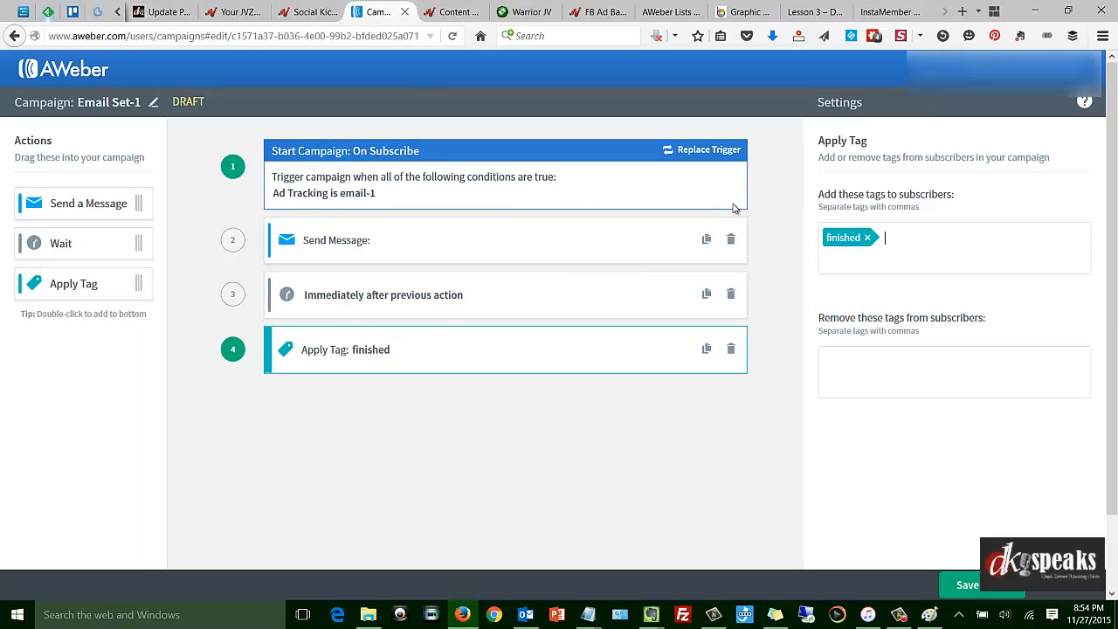
pyautogui.click(971, 586)
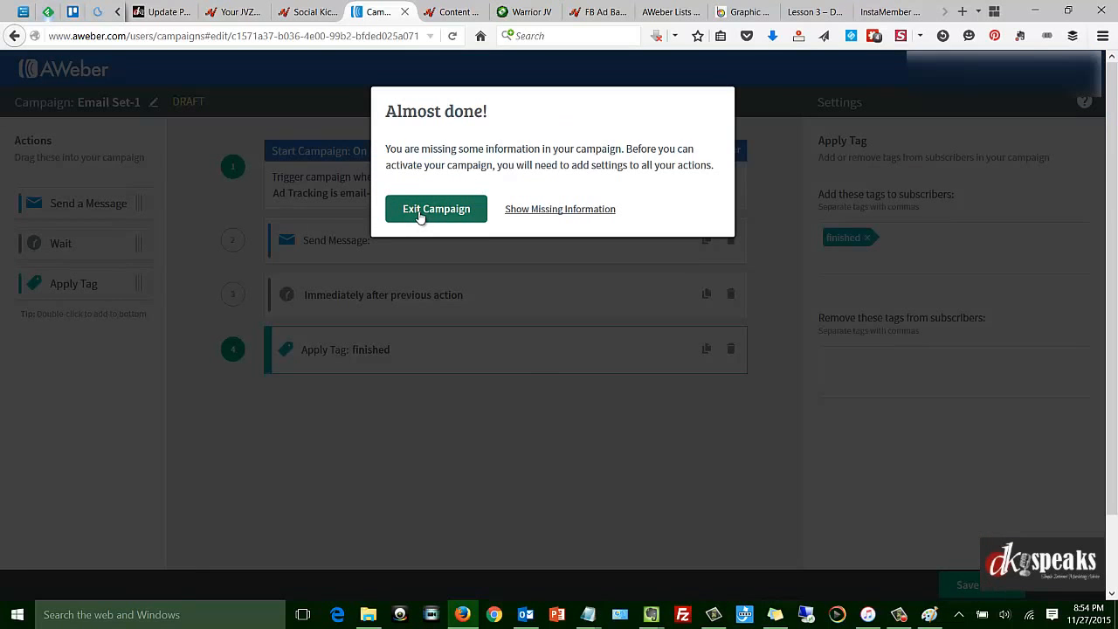
pyautogui.click(436, 209)
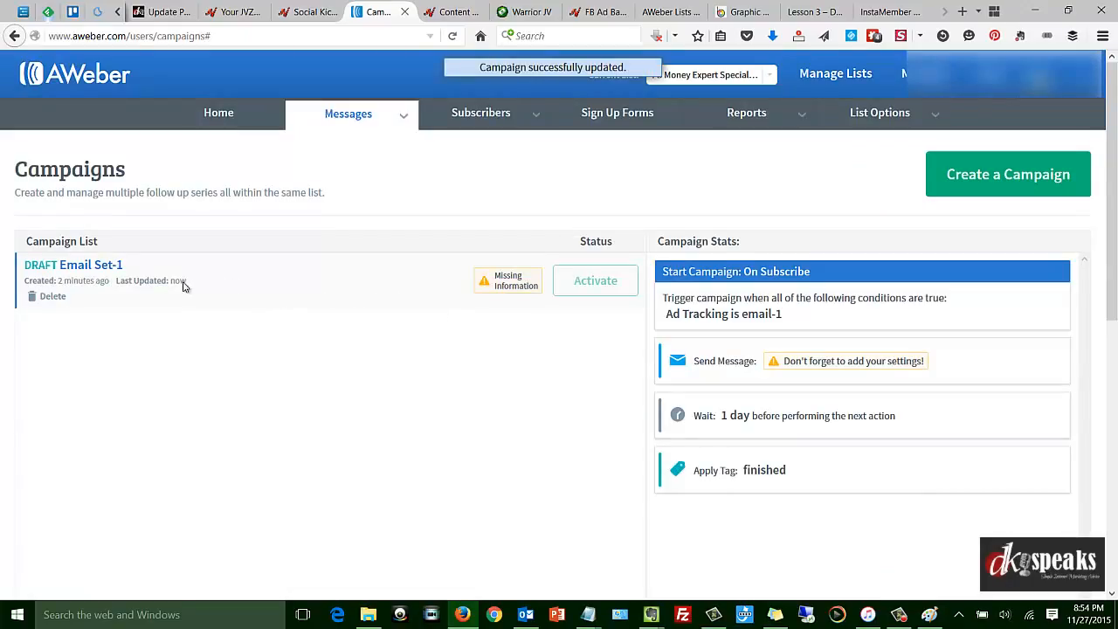
# Create a new campaign named "Email Set-2" that starts with the On Subscribe trigger.
pyautogui.click(1007, 180)
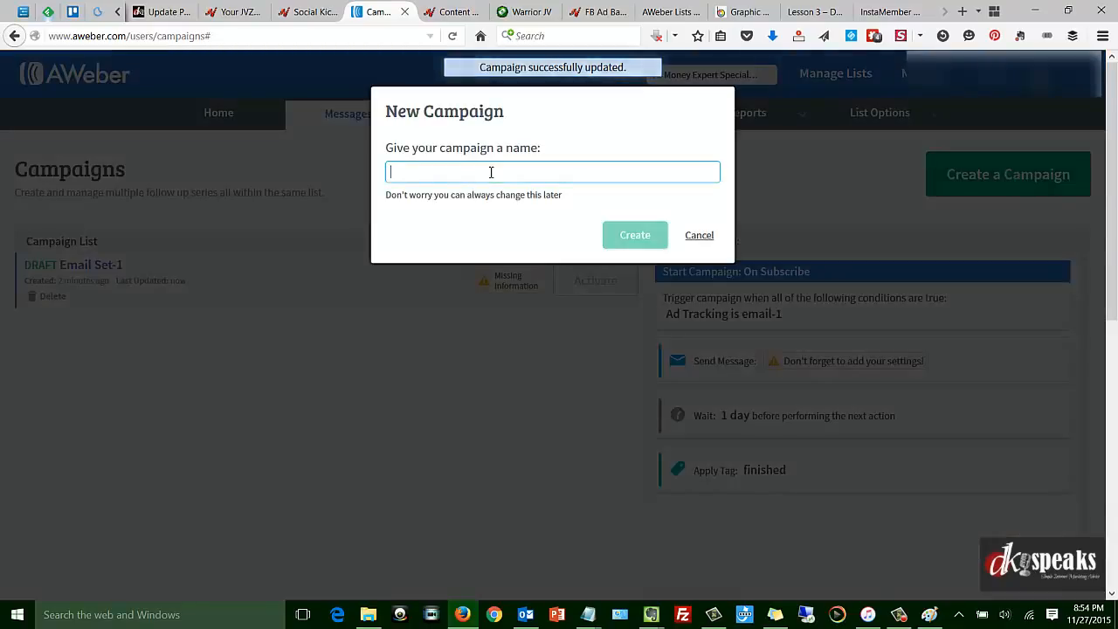
pyautogui.write('mai')
pyautogui.press('BackSpace')
pyautogui.press('BackSpace')
pyautogui.press('BackSpace')
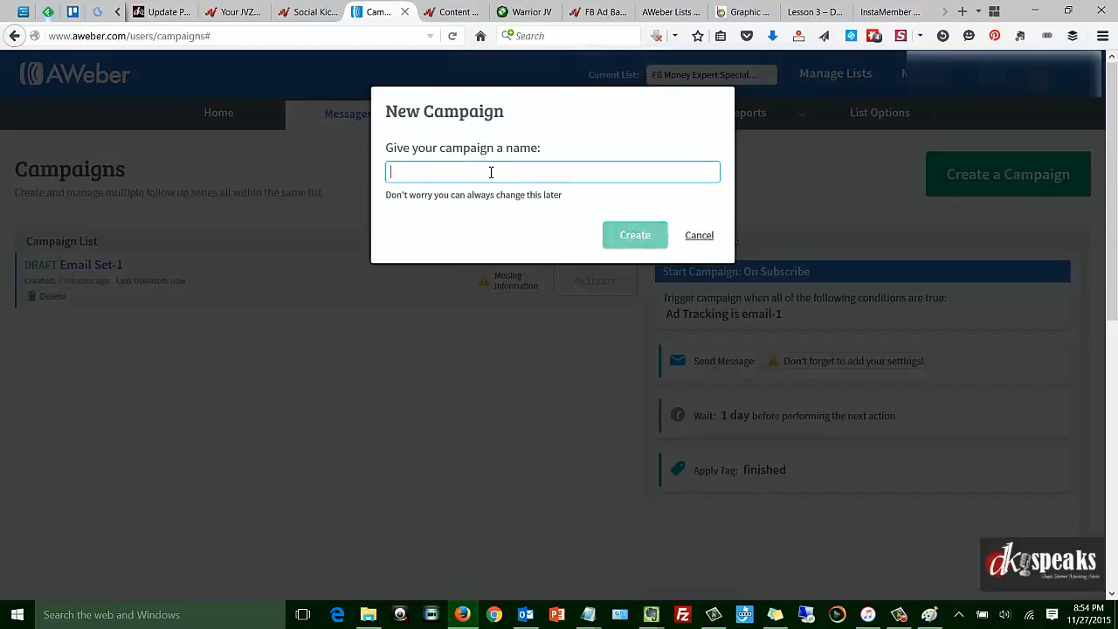
pyautogui.write('Email Set-2')
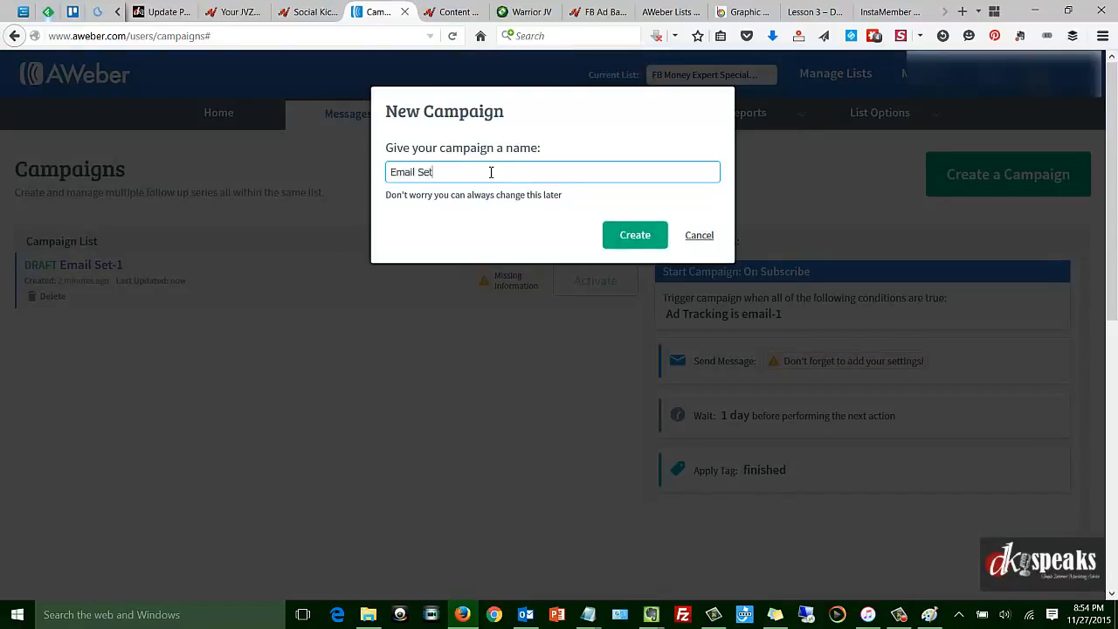
pyautogui.click(632, 248)
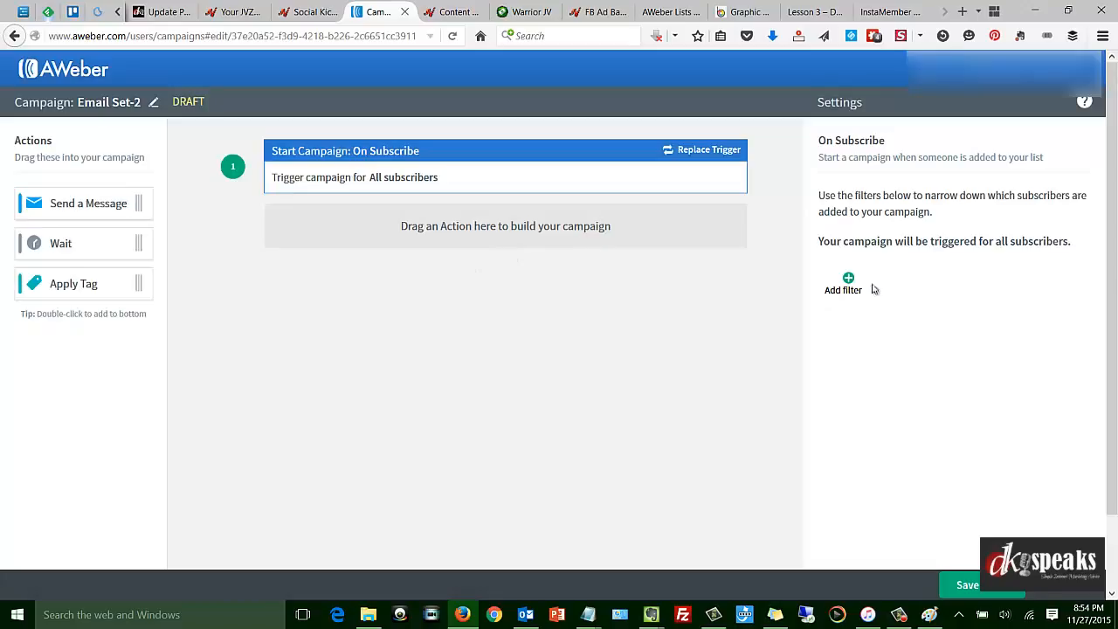
# Set the On Subscribe trigger's only filter condition to Ad Tracking is "email2".
pyautogui.click(844, 286)
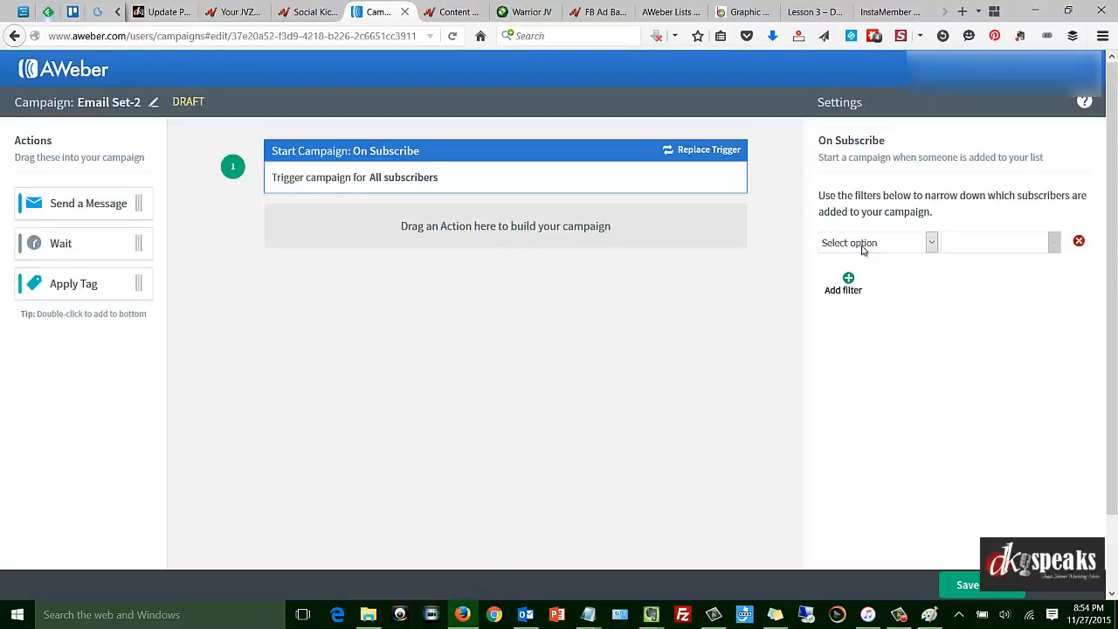
pyautogui.click(862, 244)
pyautogui.click(865, 283)
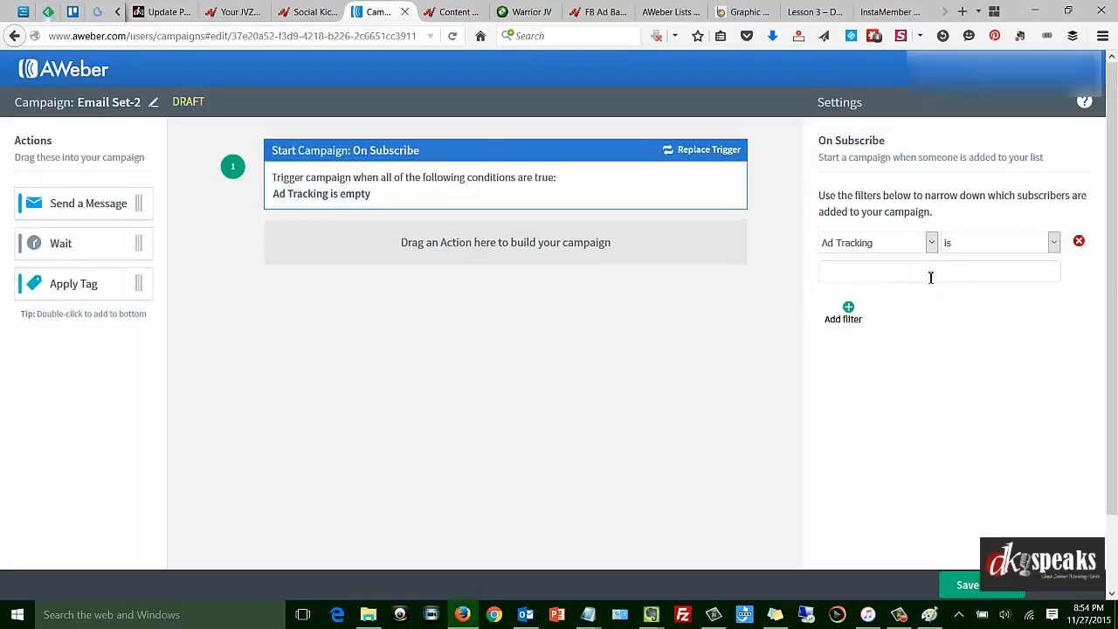
pyautogui.write('email2')
pyautogui.click(847, 318)
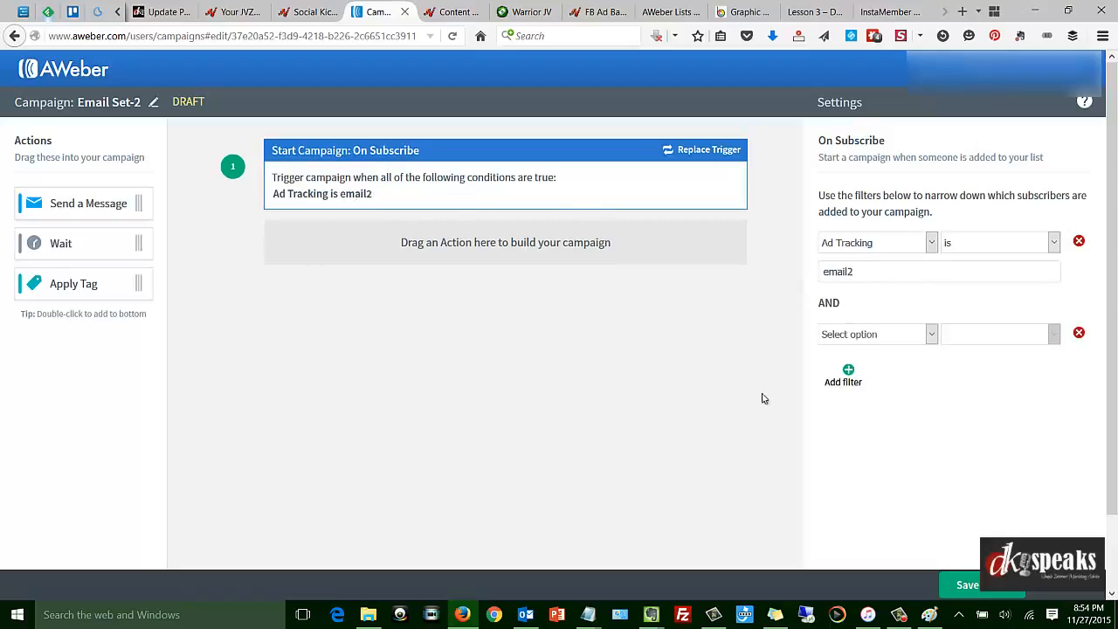
pyautogui.click(1079, 335)
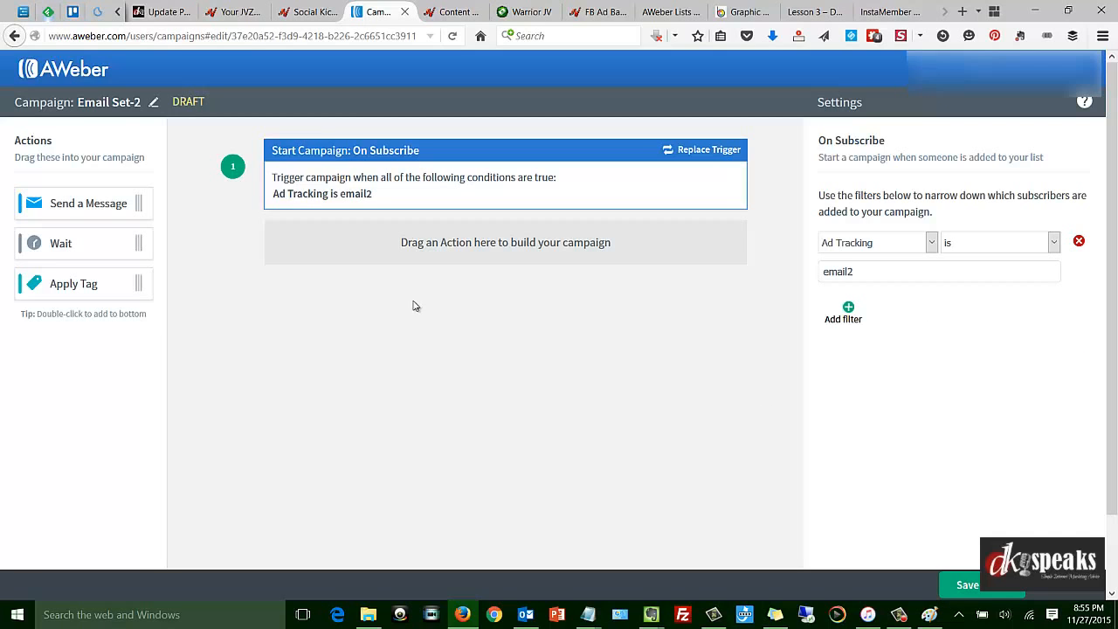
# Add a Send a Message action under the trigger and assign the draft message "Email-1" to it.
pyautogui.moveTo(79, 205); pyautogui.dragTo(382, 259)
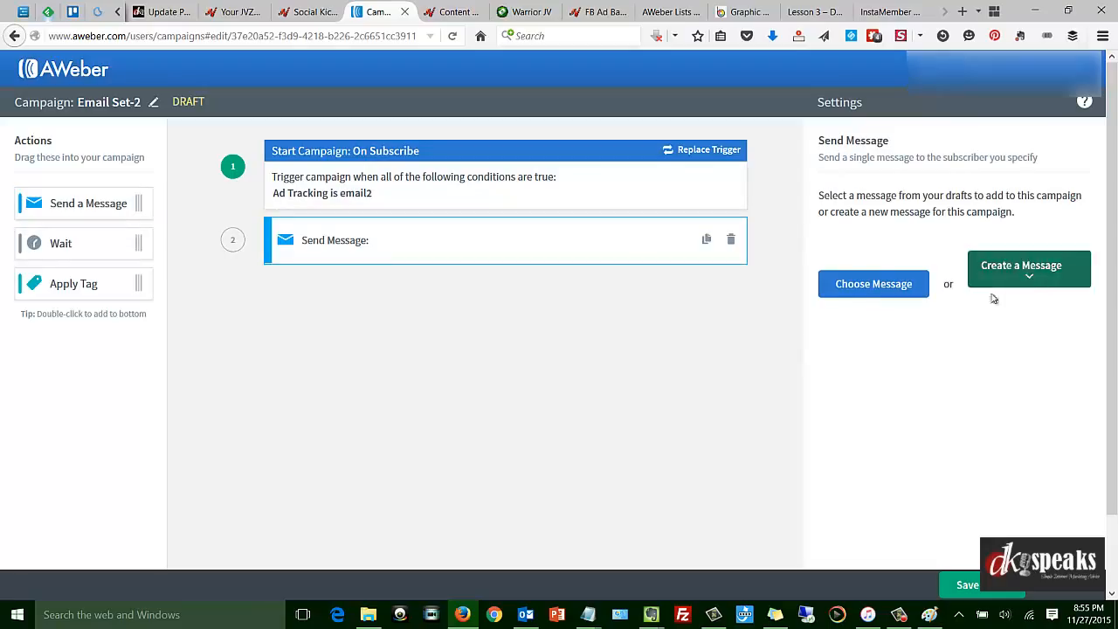
pyautogui.click(847, 286)
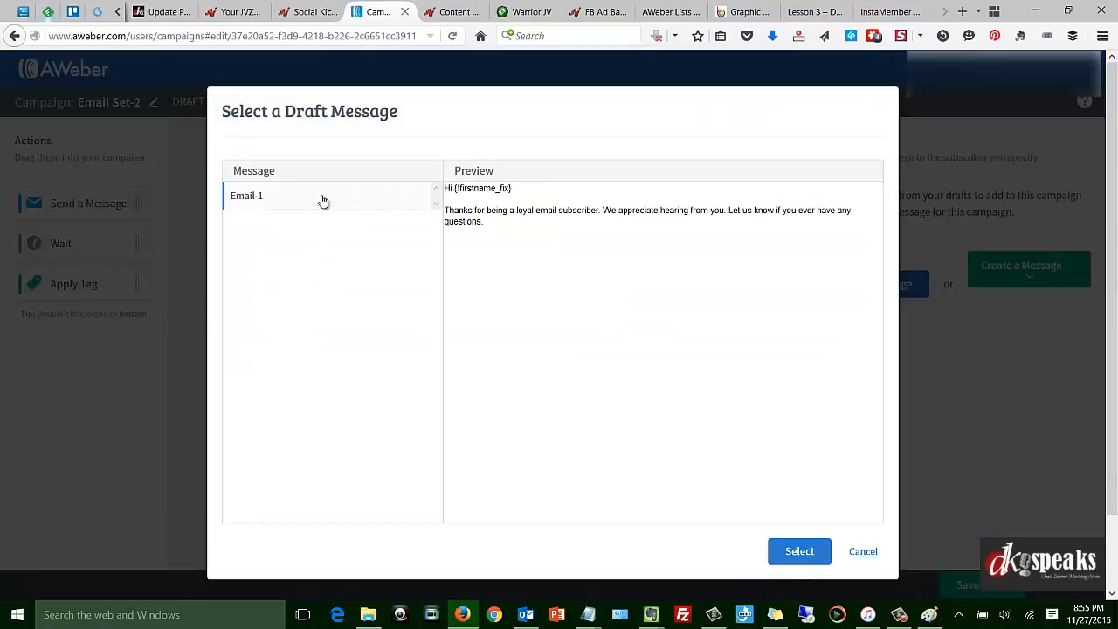
pyautogui.click(797, 552)
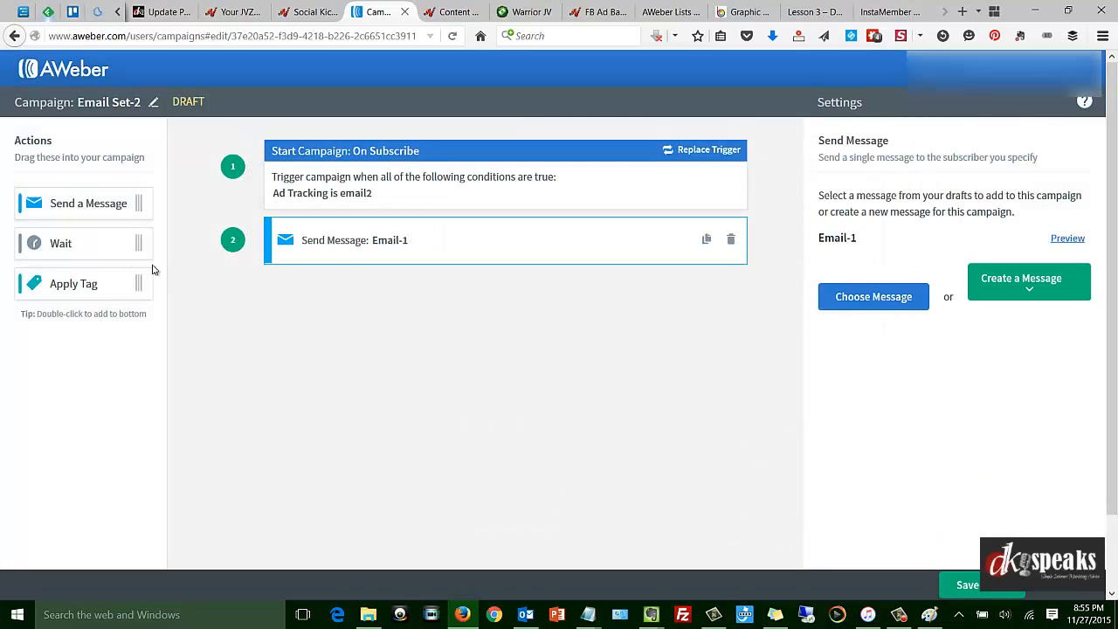
# Add a Wait action and an Apply Tag action with the tag "finished" after the message, and save and exit the campaign.
pyautogui.moveTo(55, 243); pyautogui.dragTo(432, 290)
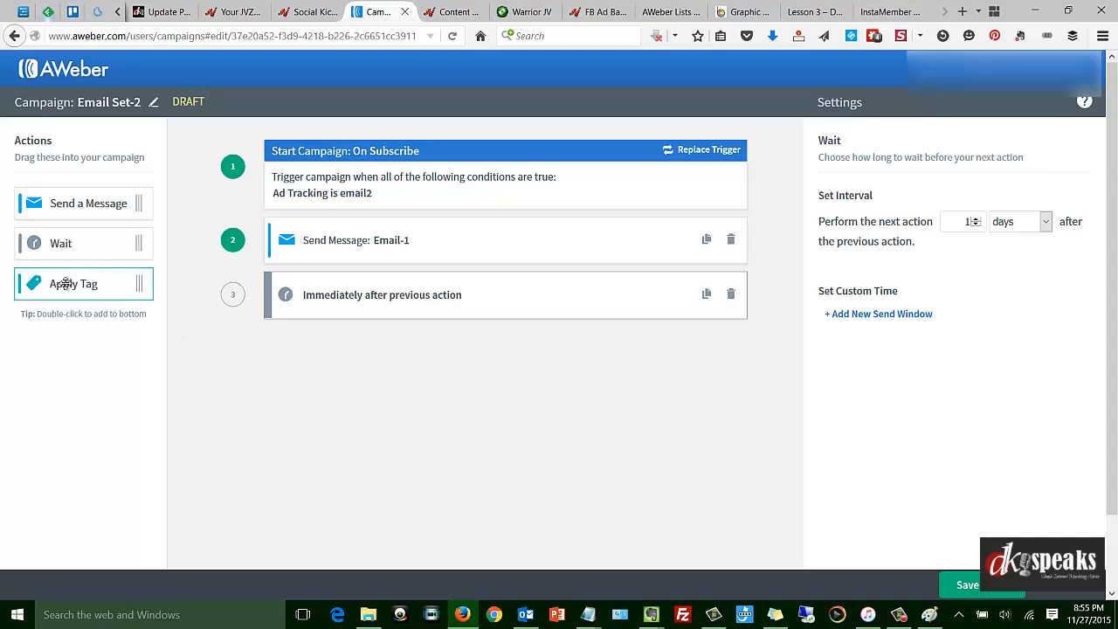
pyautogui.moveTo(61, 282); pyautogui.dragTo(404, 339)
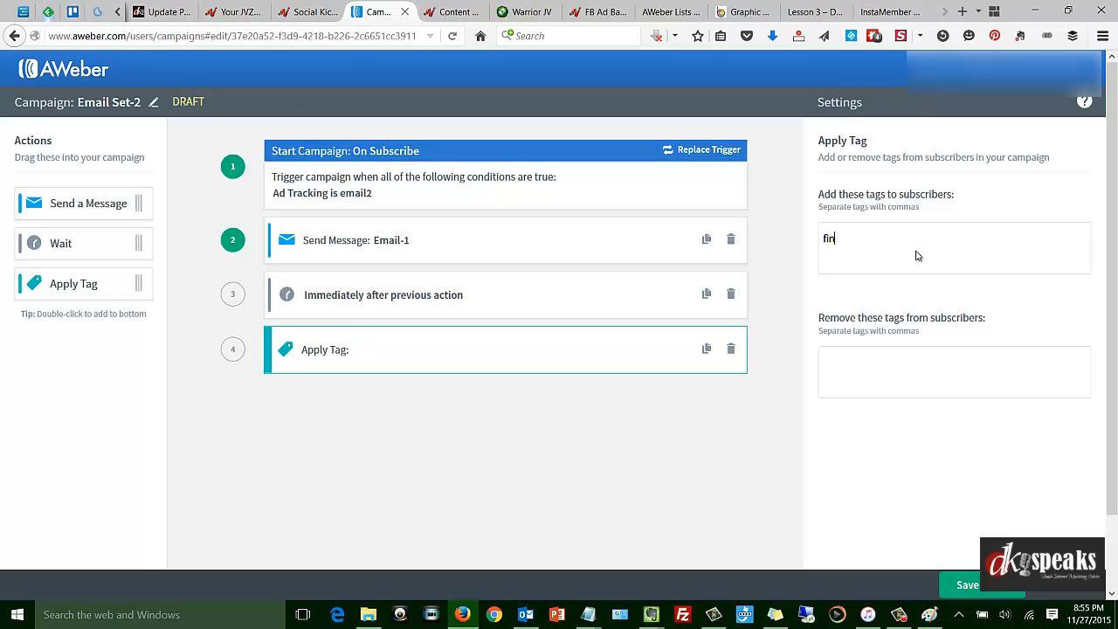
pyautogui.click(637, 535)
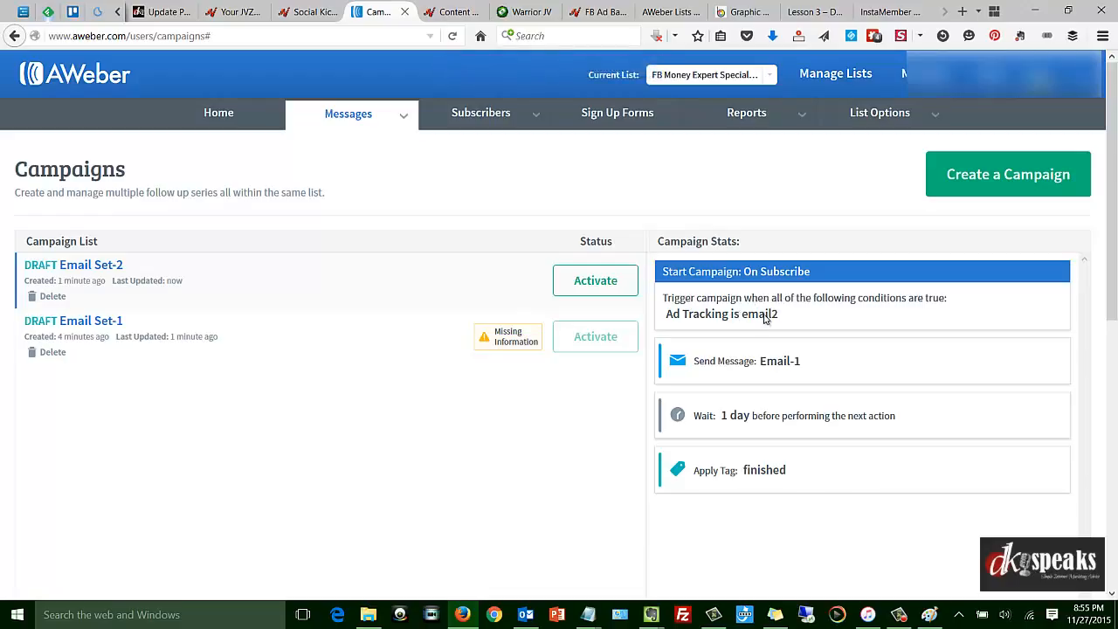
pyautogui.click(237, 346)
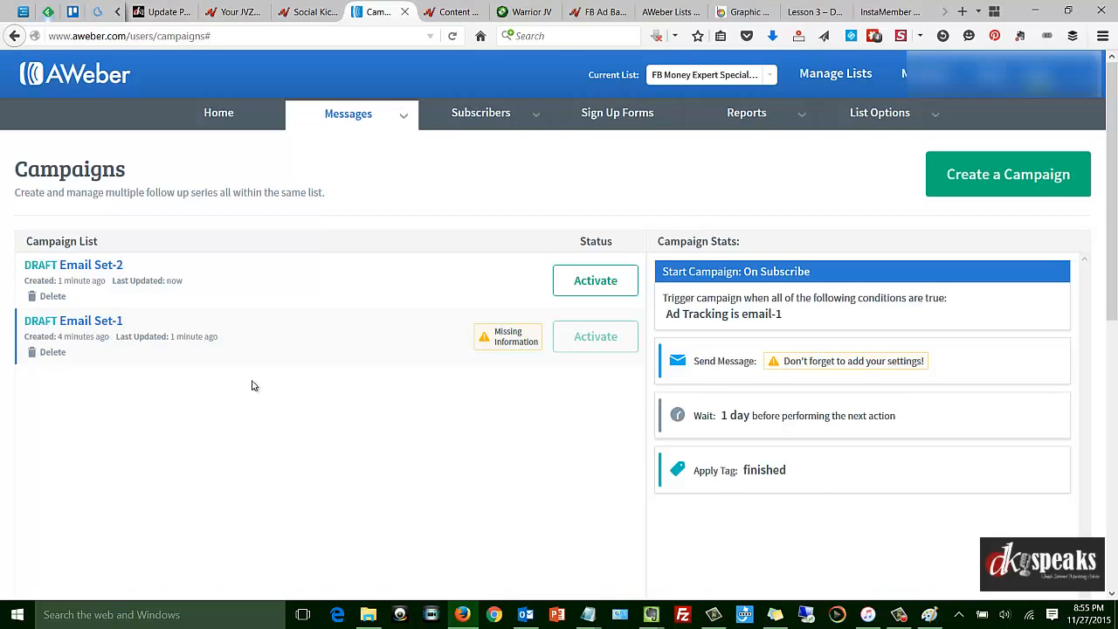
# Create a new campaign named "Email-3" with a Tag Applied trigger for the tag "finished".
pyautogui.click(983, 178)
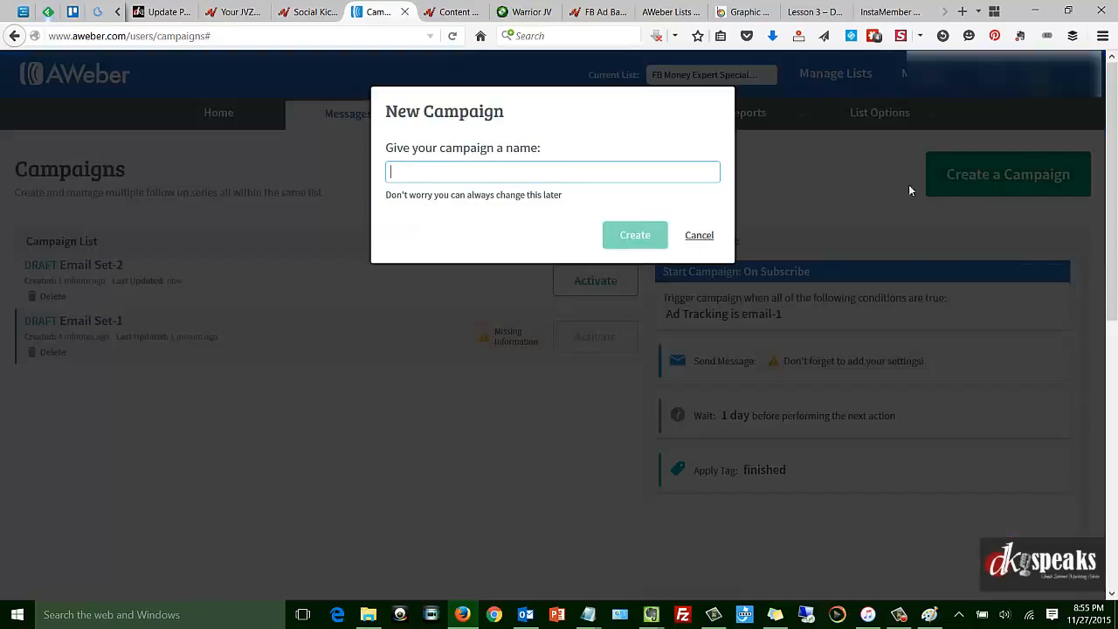
pyautogui.write('Email-3')
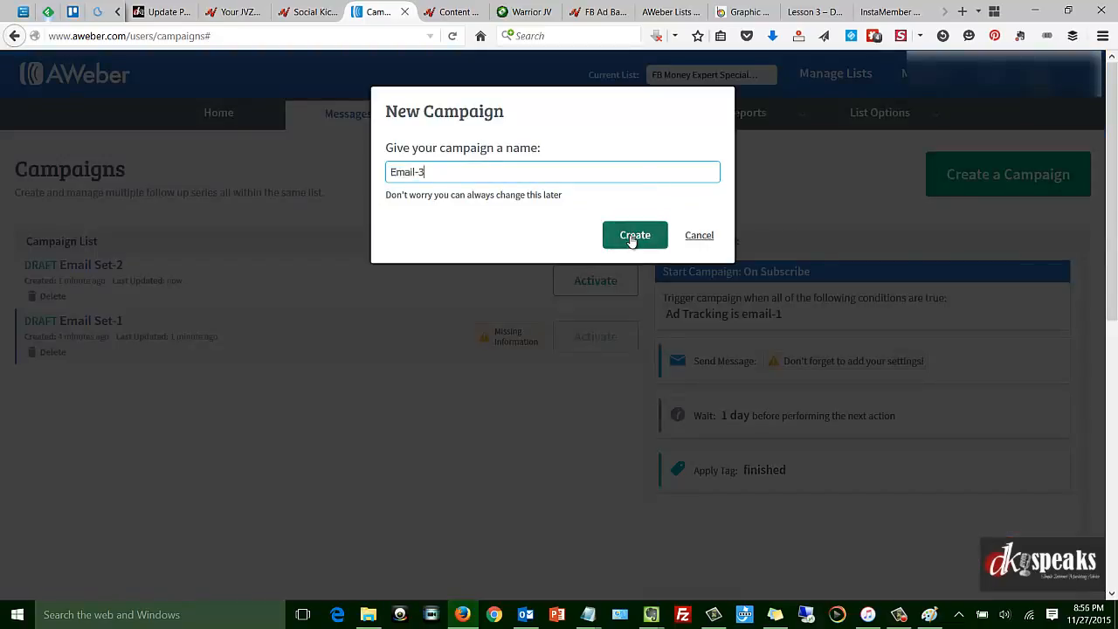
pyautogui.click(631, 238)
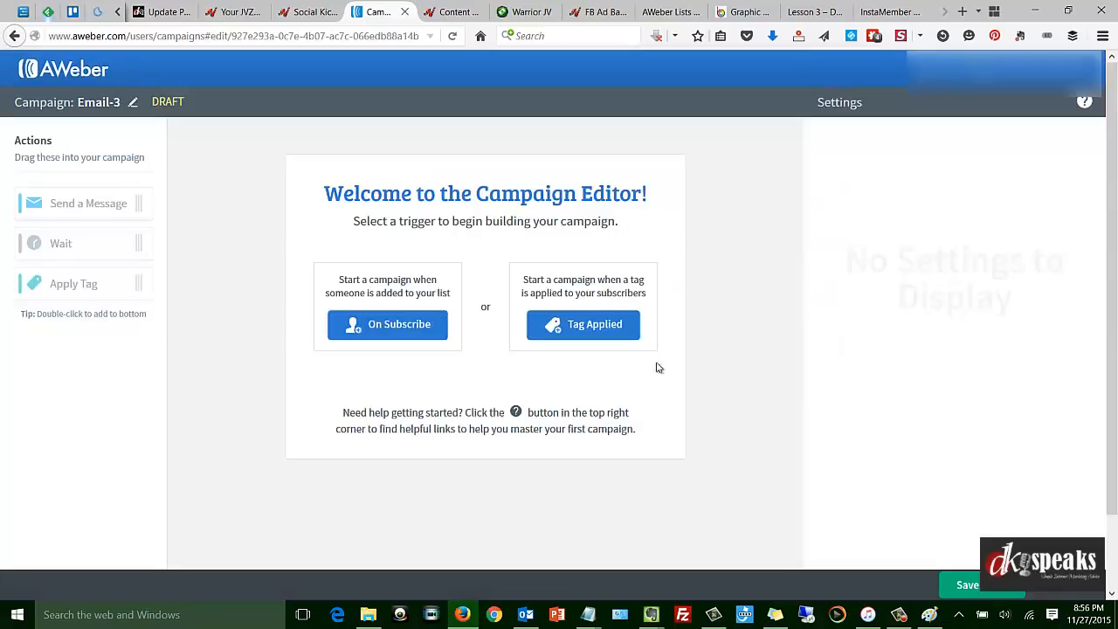
pyautogui.click(592, 328)
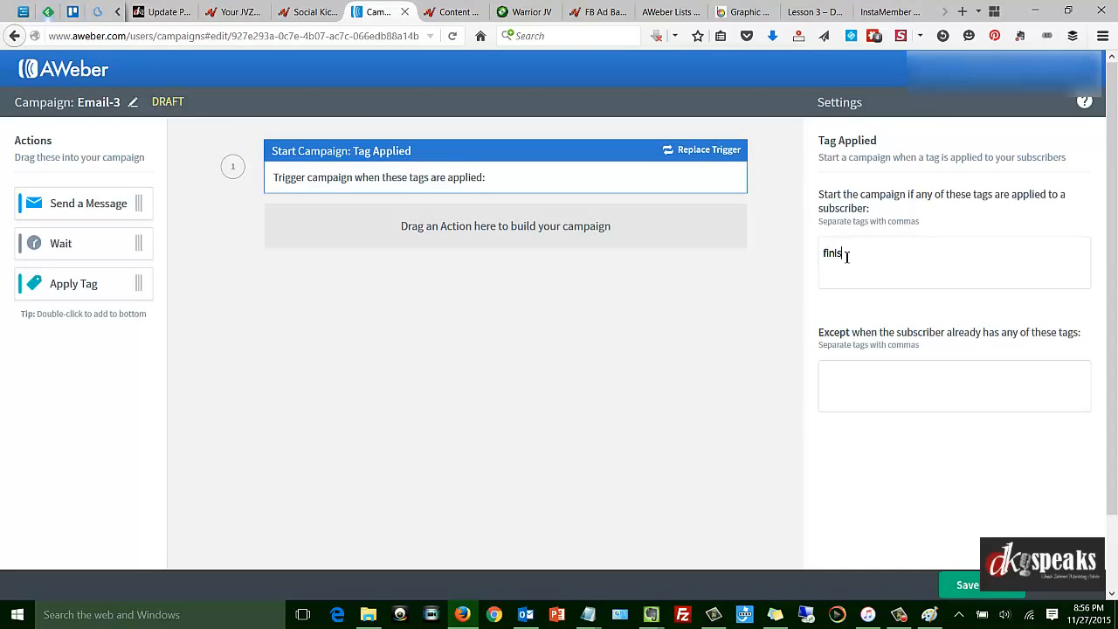
pyautogui.write('finished')
pyautogui.press('Return')
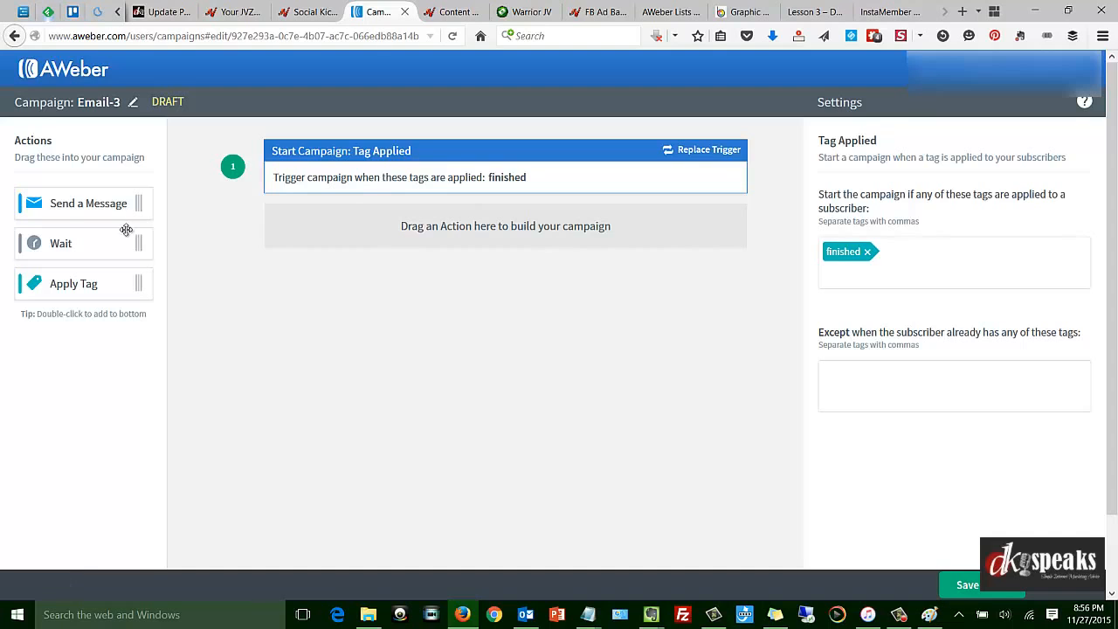
# Add a Send a Message action under the trigger and save a new Drag & Drop Email Builder message with the subject "Email-2".
pyautogui.moveTo(109, 203); pyautogui.dragTo(387, 242)
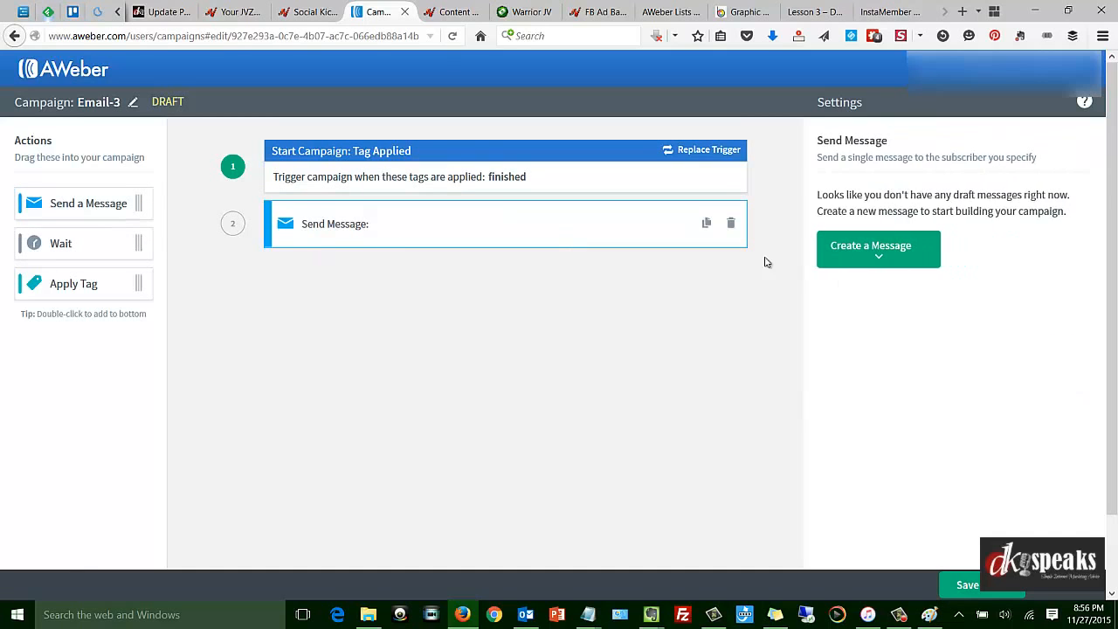
pyautogui.click(878, 262)
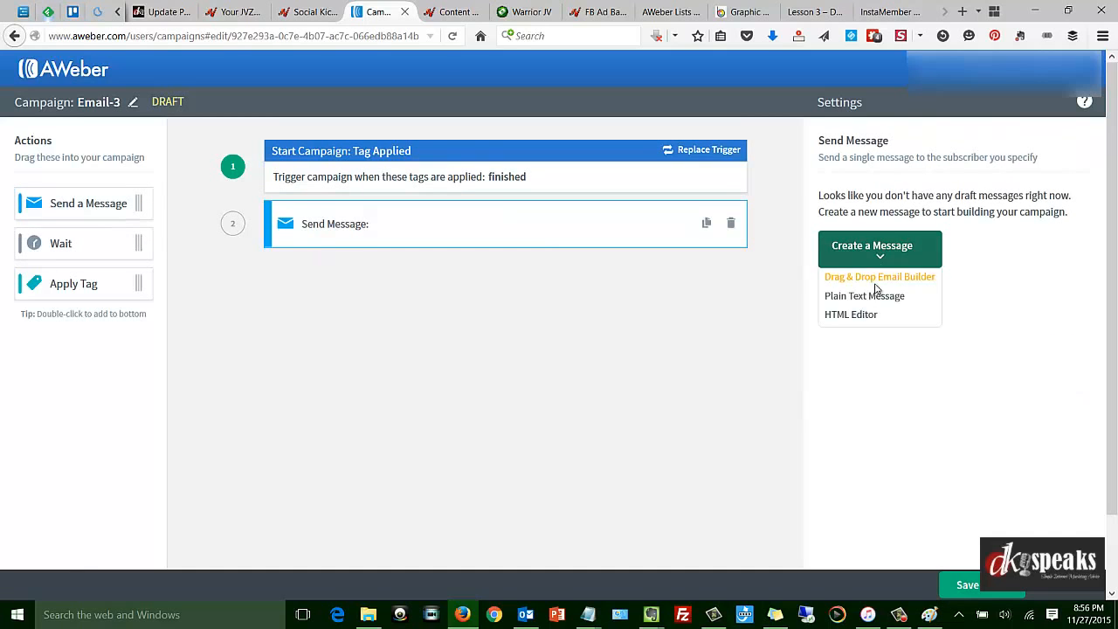
pyautogui.click(868, 280)
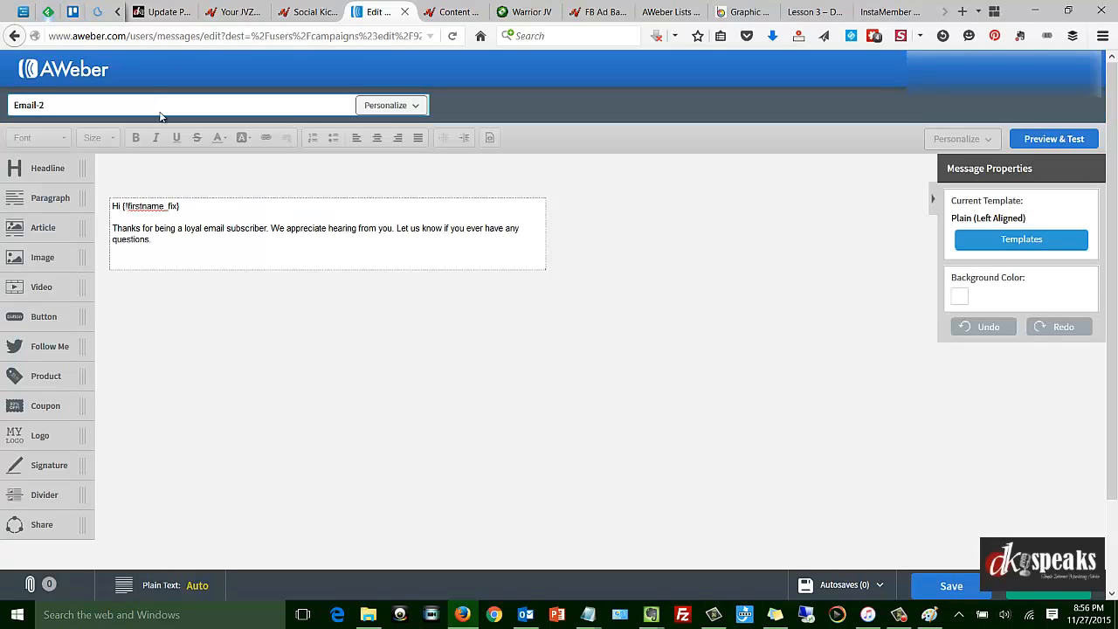
pyautogui.click(1048, 587)
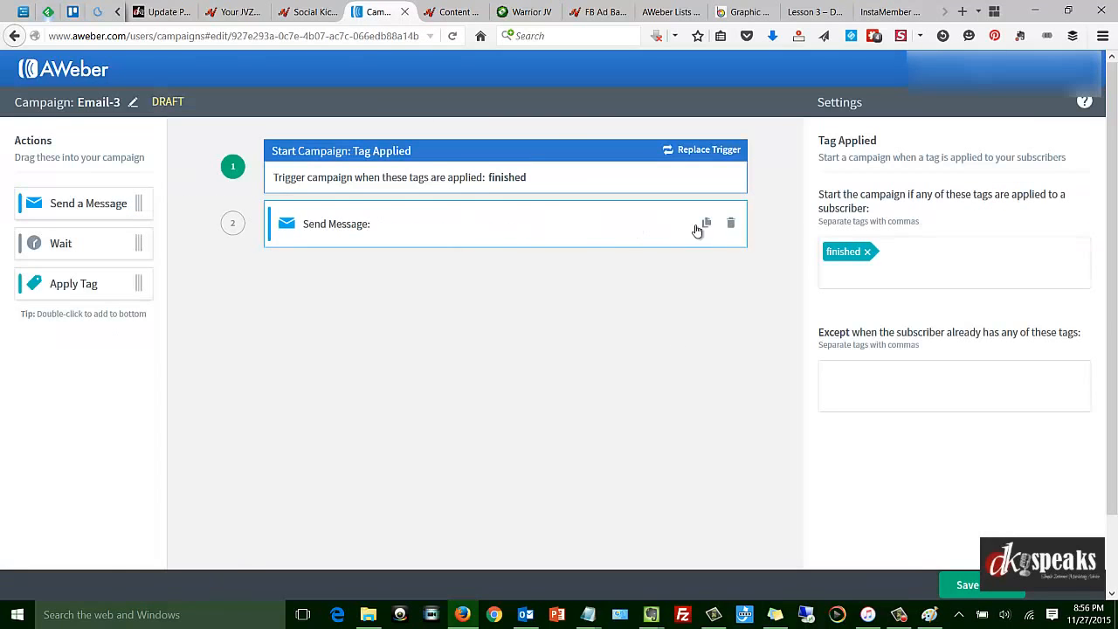
# Assign the draft message "Email-2" to the campaign's Send Message action.
pyautogui.click(567, 227)
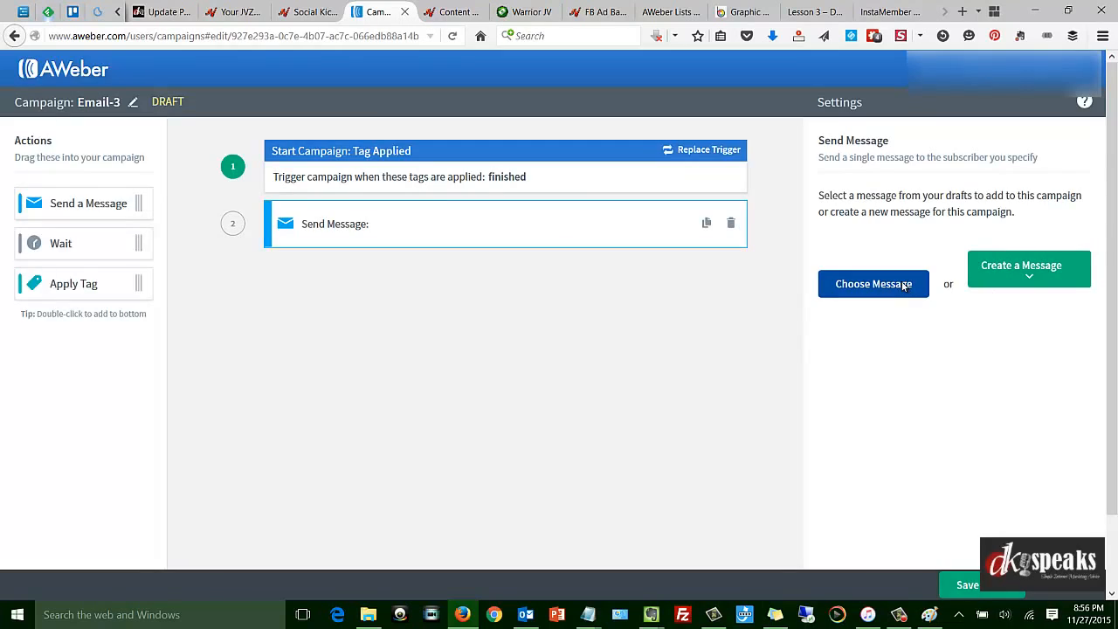
pyautogui.click(873, 284)
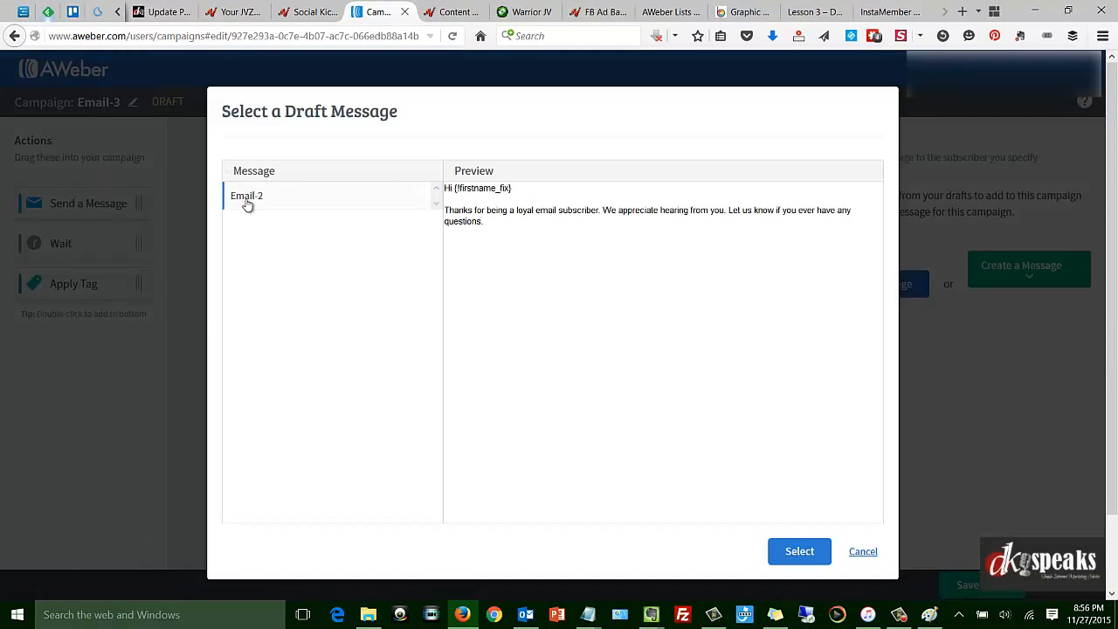
pyautogui.click(781, 553)
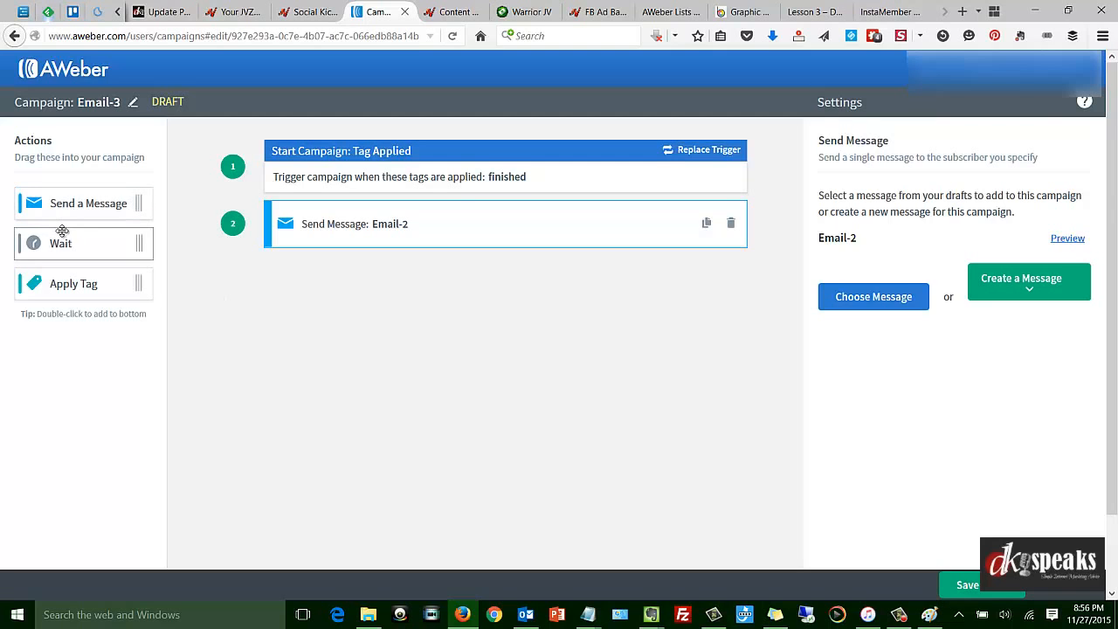
# Add a Wait action and a second Send a Message action after the Email-2 message, and save and exit the campaign.
pyautogui.moveTo(65, 234); pyautogui.dragTo(437, 283)
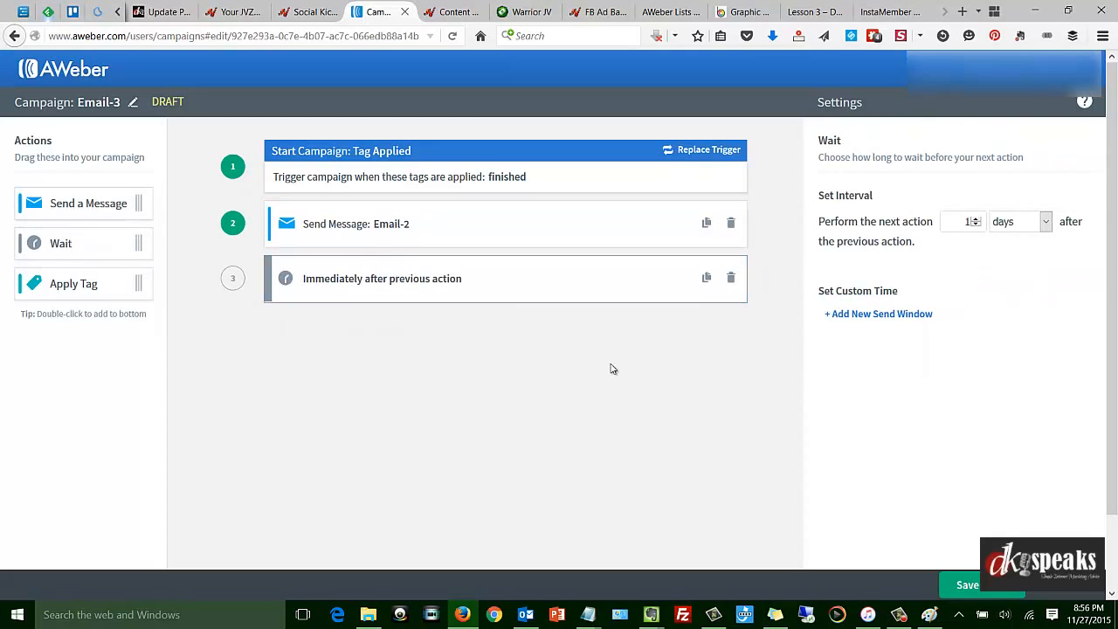
pyautogui.moveTo(83, 203); pyautogui.dragTo(410, 354)
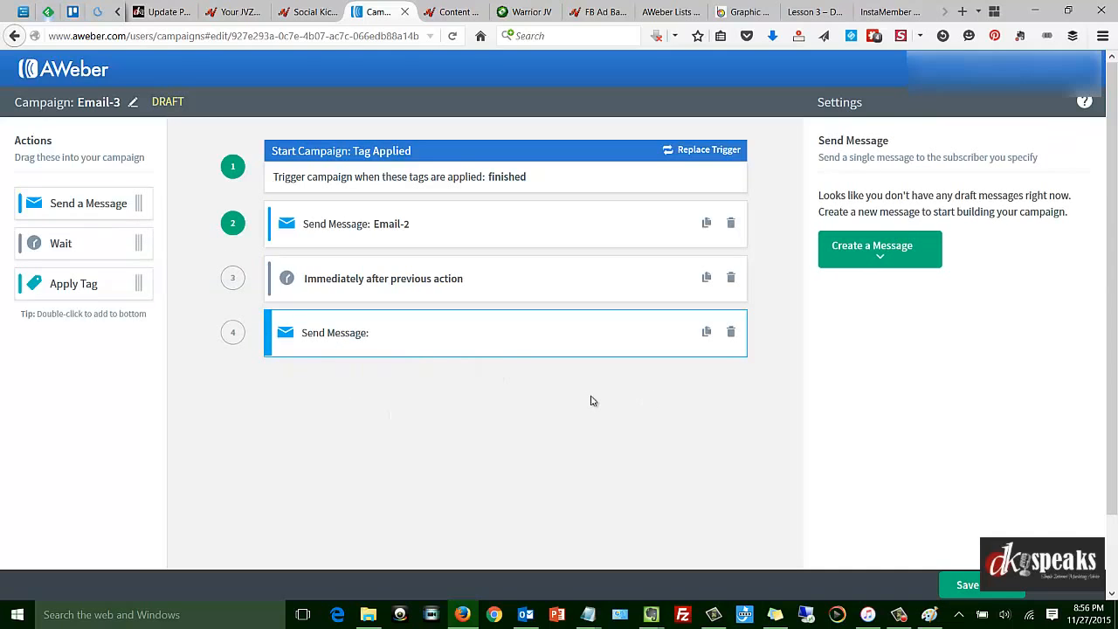
pyautogui.click(977, 590)
pyautogui.click(432, 214)
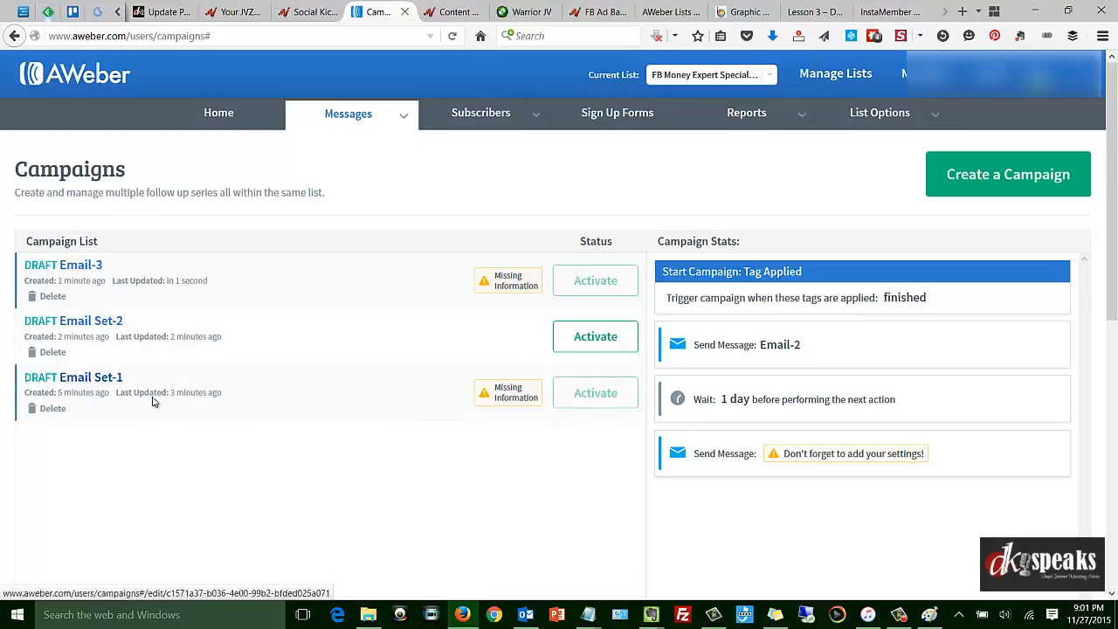
# Show the trigger and actions of the Email Set-1 campaign in the campaign list overview.
pyautogui.click(380, 393)
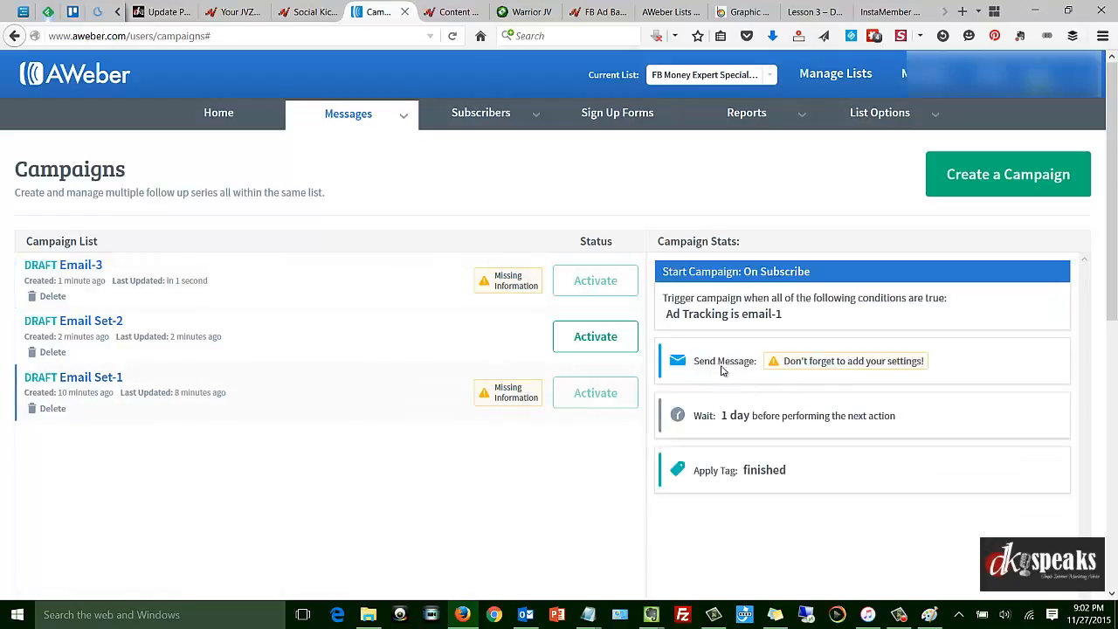
# Review the triggers and actions of the Email Set-2 and Email-3 campaigns in the campaign list overview.
pyautogui.click(197, 343)
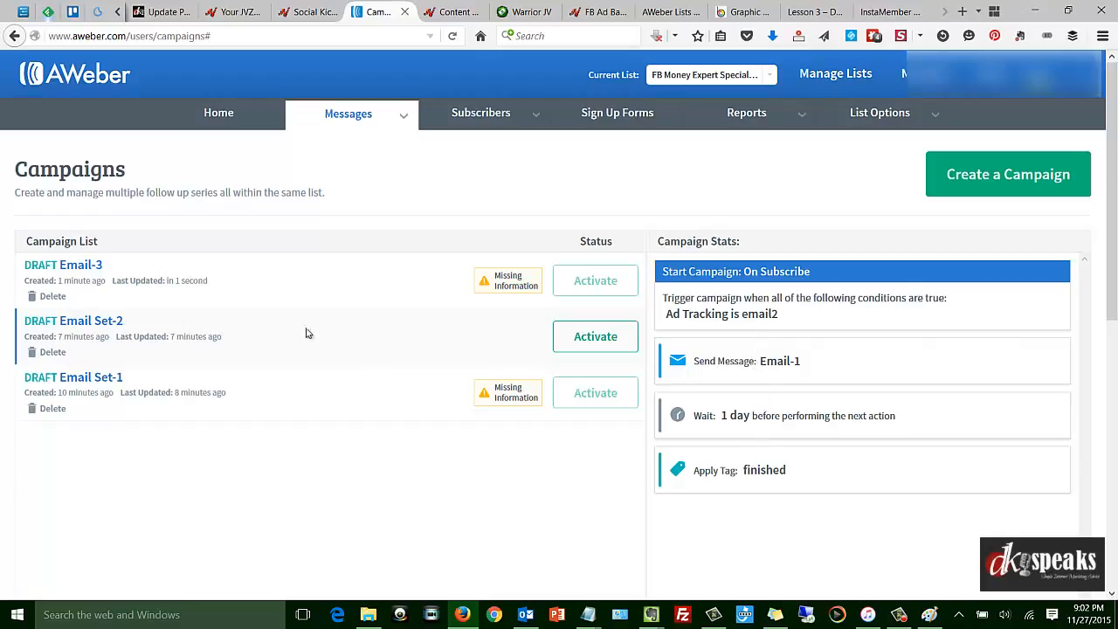
pyautogui.click(221, 282)
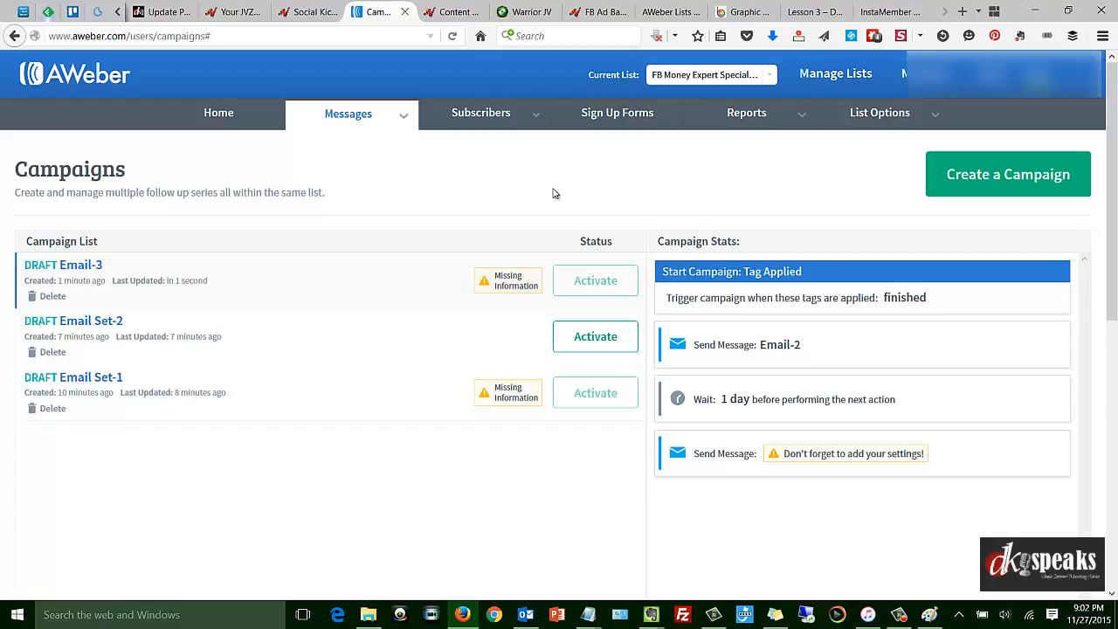
pyautogui.click(288, 342)
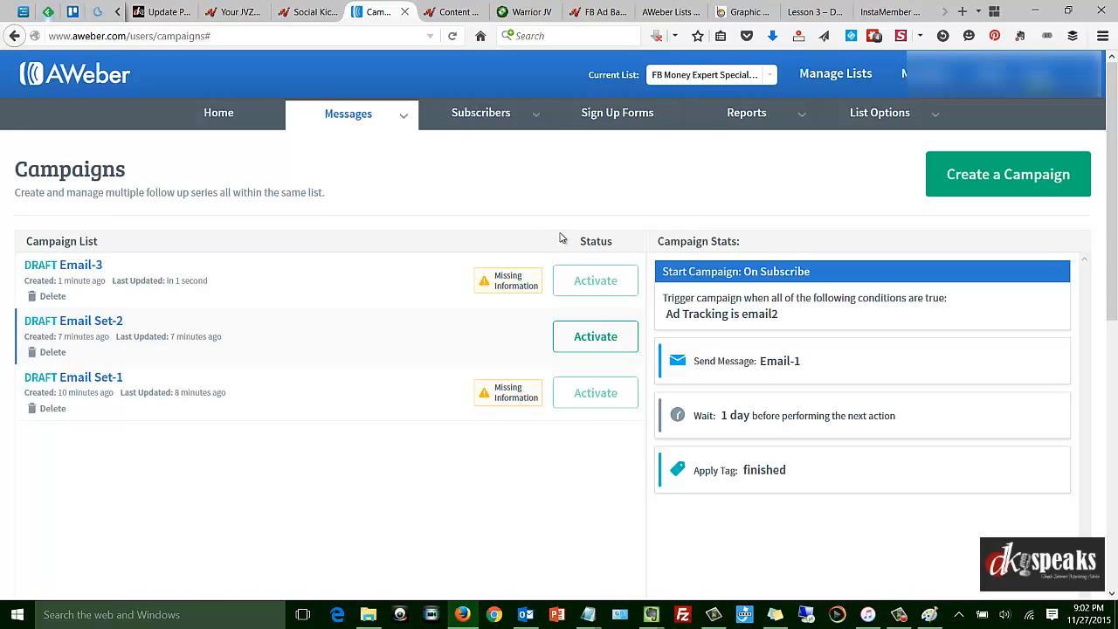
# Create the list's first sign up form with the default design and continue to its settings.
pyautogui.click(616, 113)
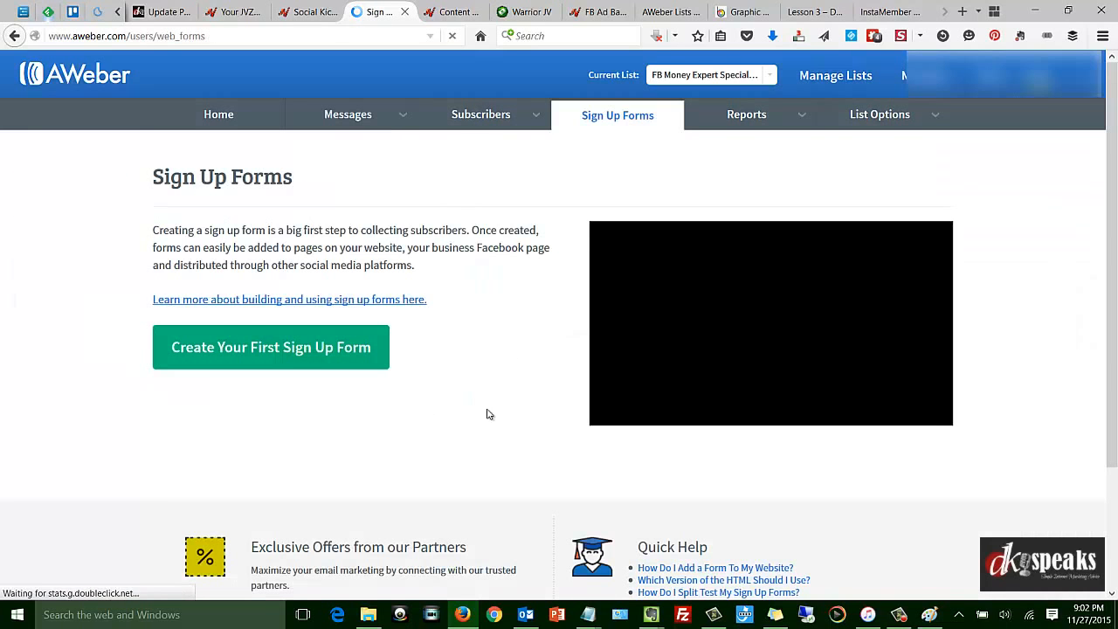
pyautogui.click(234, 353)
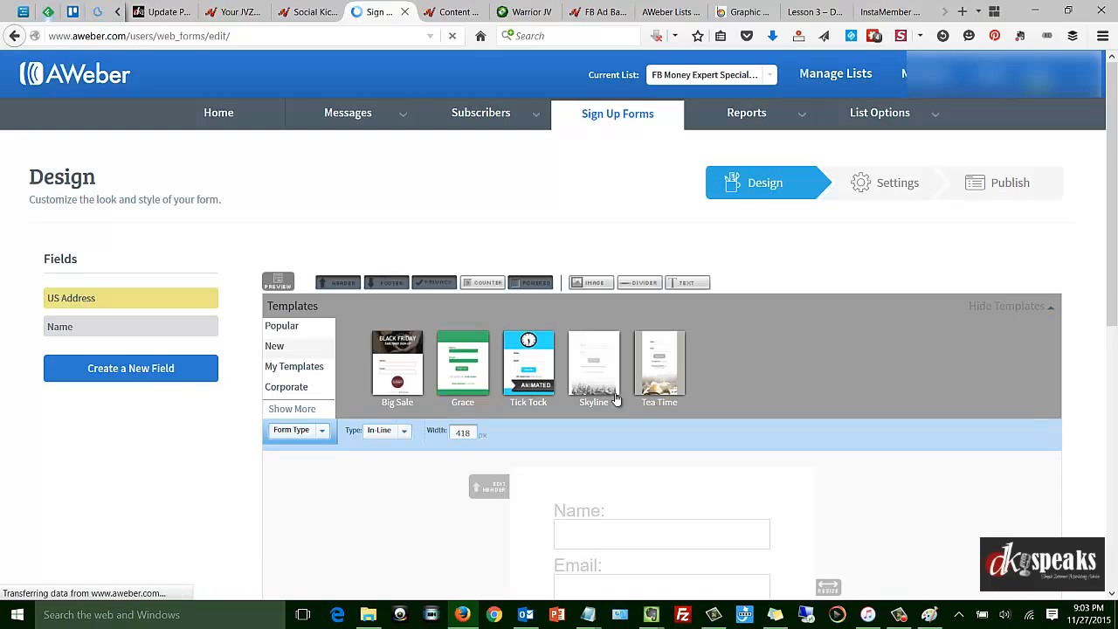
pyautogui.scroll(-4, 628, 396)
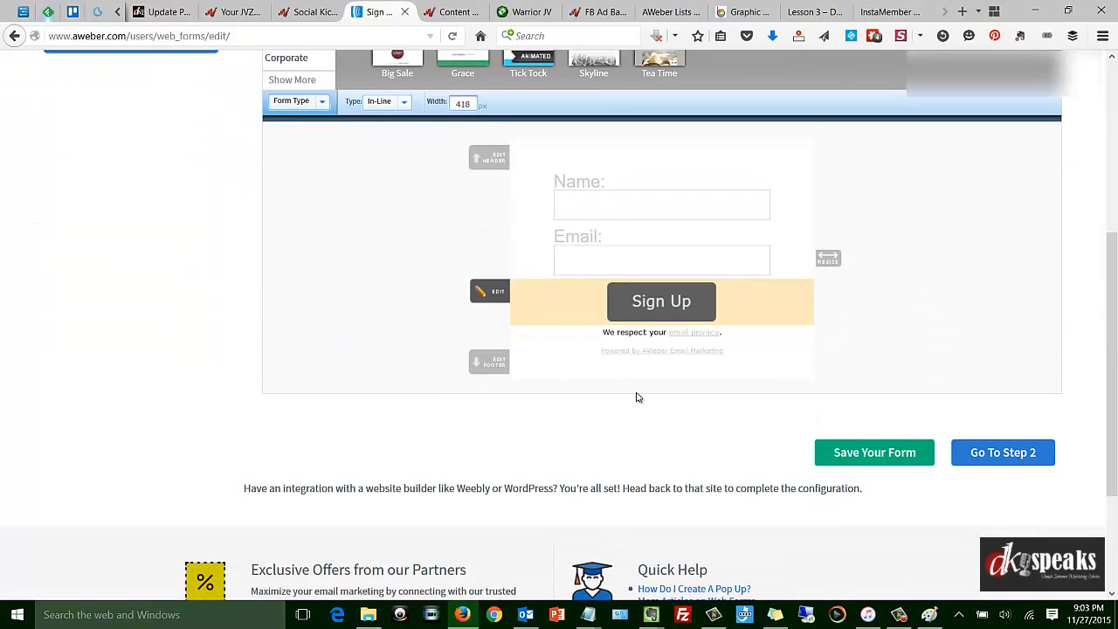
pyautogui.click(1003, 452)
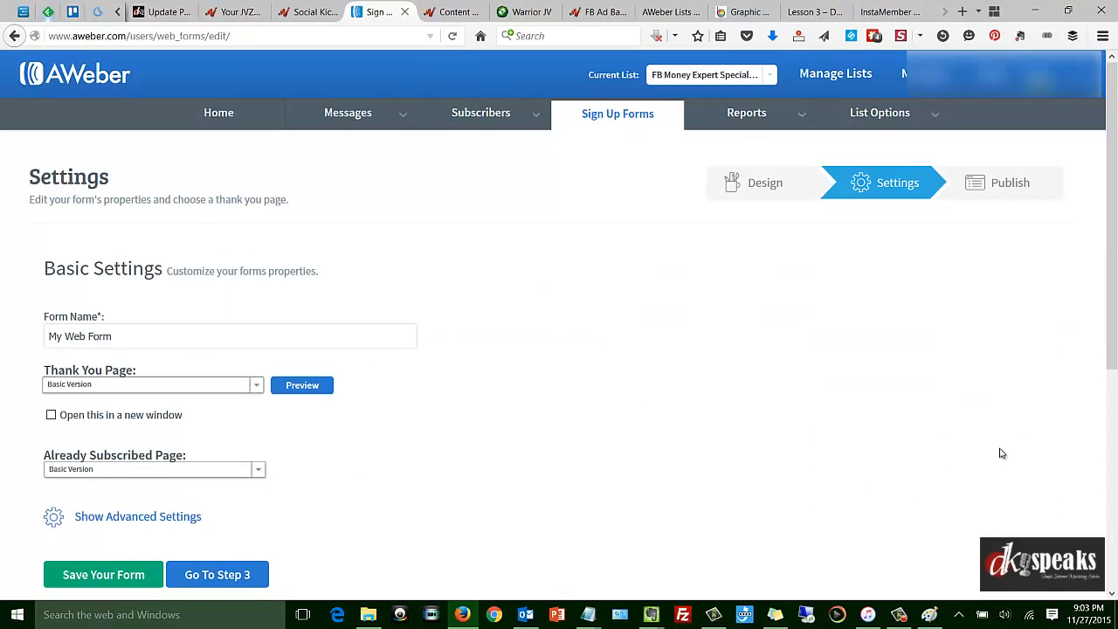
# Name the sign up form "Webform1".
pyautogui.scroll(-1, 496, 475)
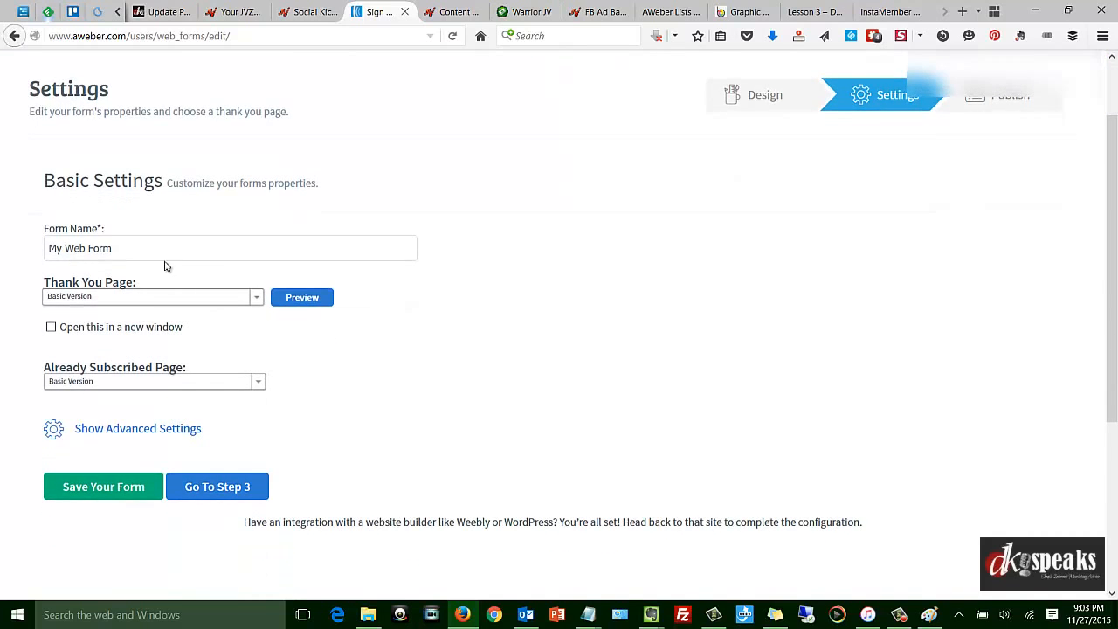
pyautogui.click(162, 251)
pyautogui.hotkey('ctrl', 'a')
pyautogui.write('Web')
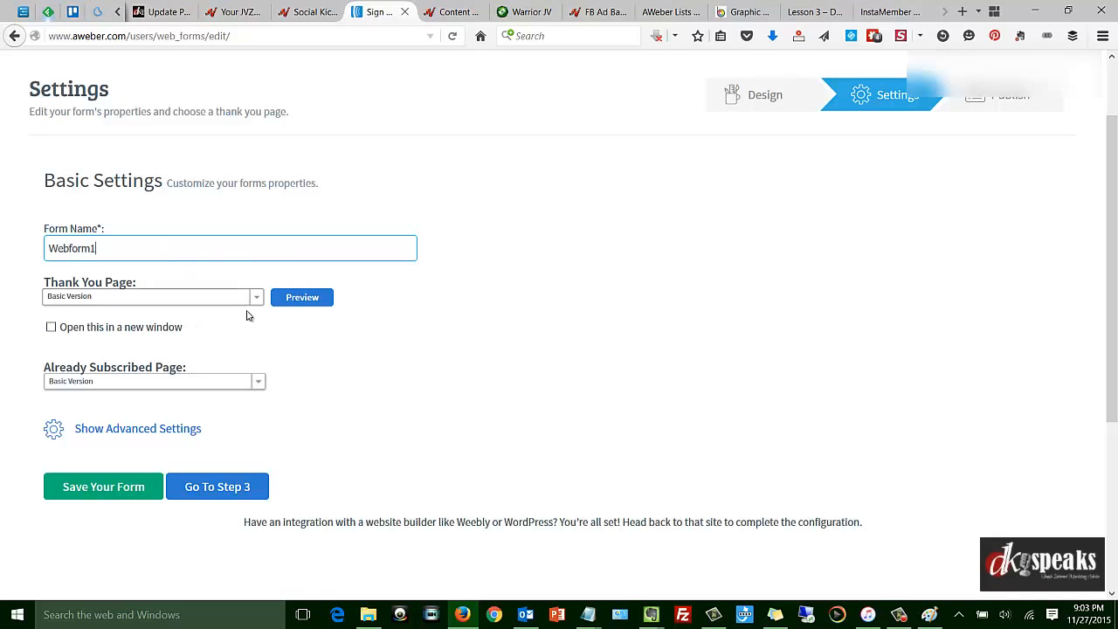
# Set the form's ad tracking to "Emailset-1" in the advanced settings and save the form.
pyautogui.click(118, 432)
pyautogui.scroll(-1, 411, 362)
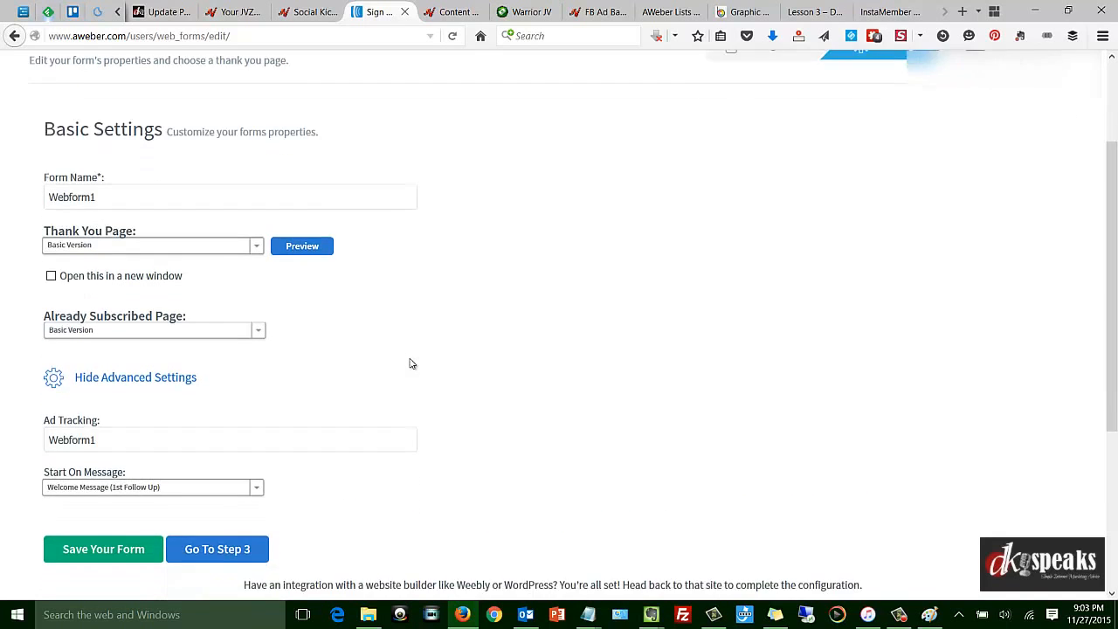
pyautogui.click(117, 402)
pyautogui.doubleClick(116, 402)
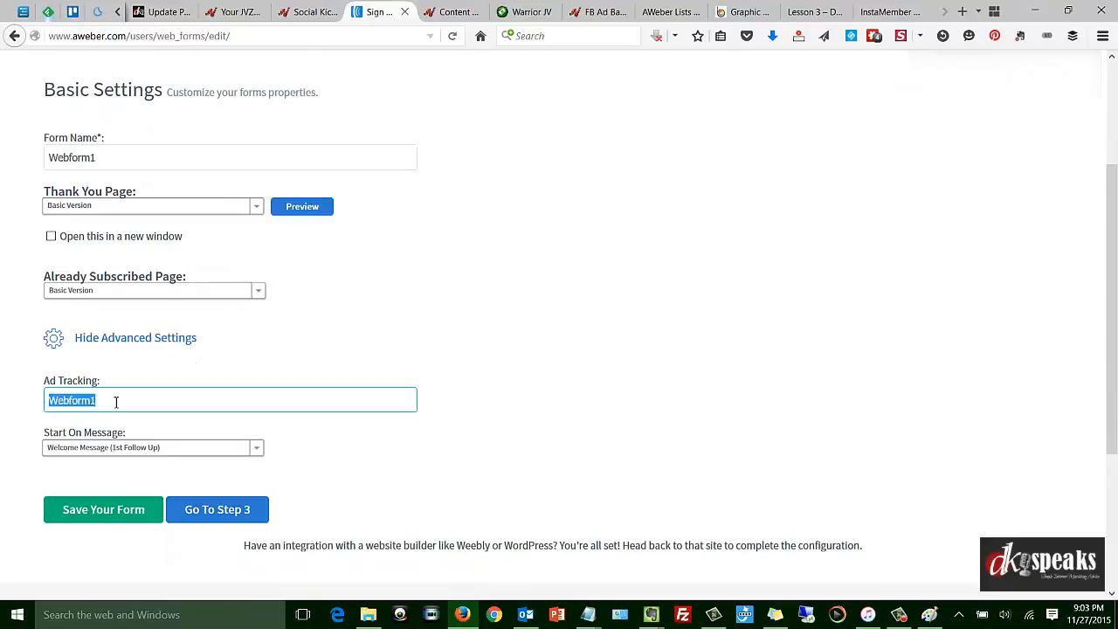
pyautogui.write('Emailset-1')
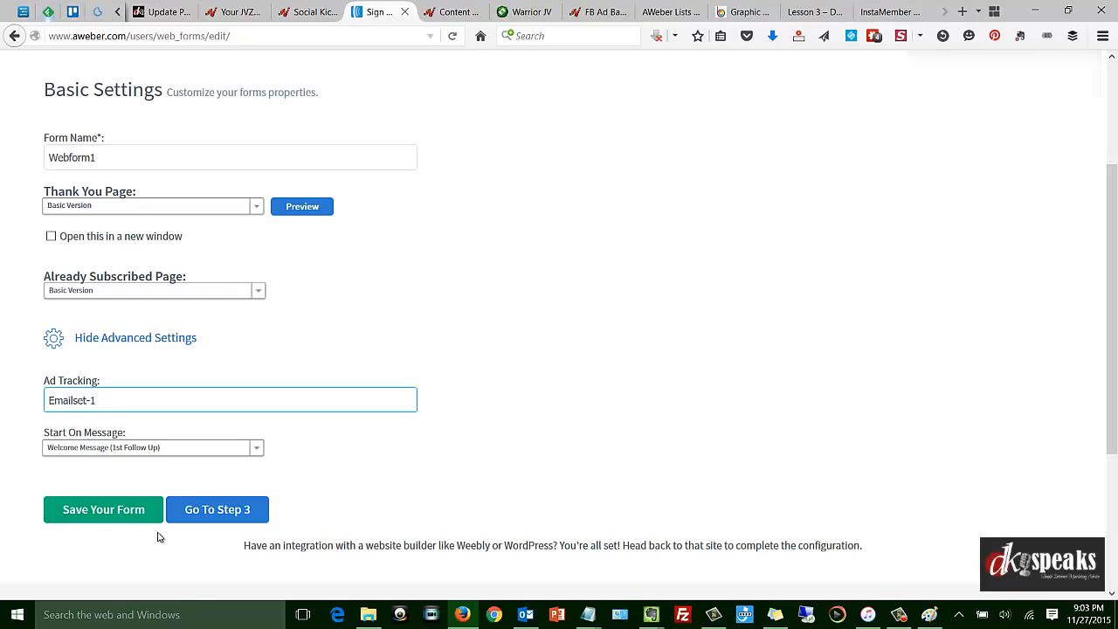
pyautogui.click(98, 509)
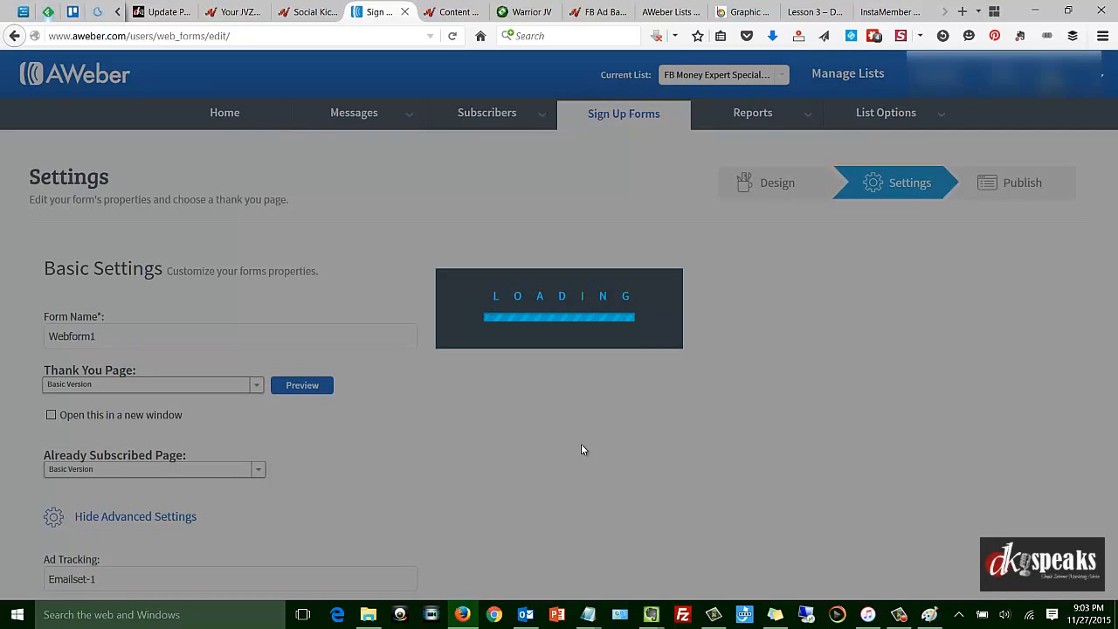
# Proceed to publishing the form, choose to install it yourself, and show the Raw HTML Version of its code.
pyautogui.scroll(-3, 584, 449)
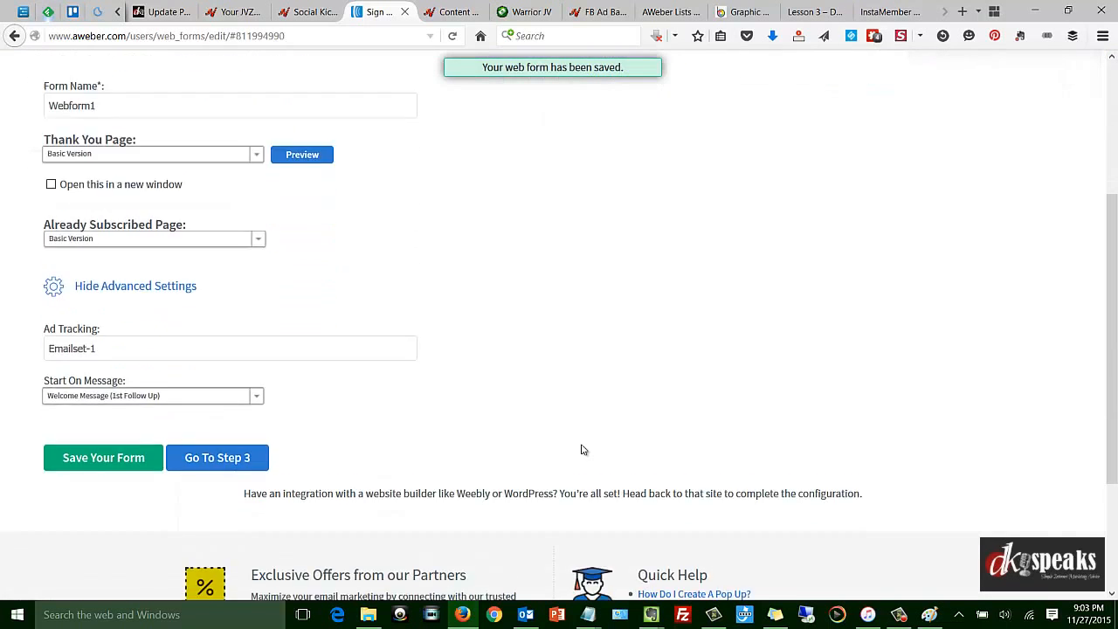
pyautogui.click(226, 430)
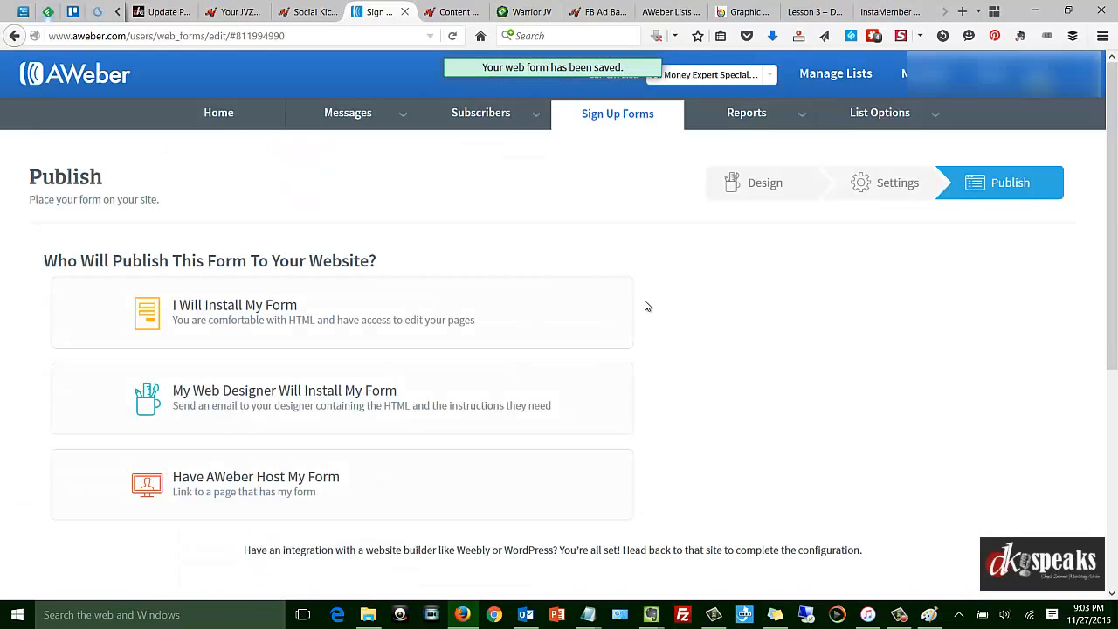
pyautogui.scroll(-1, 647, 306)
pyautogui.click(270, 285)
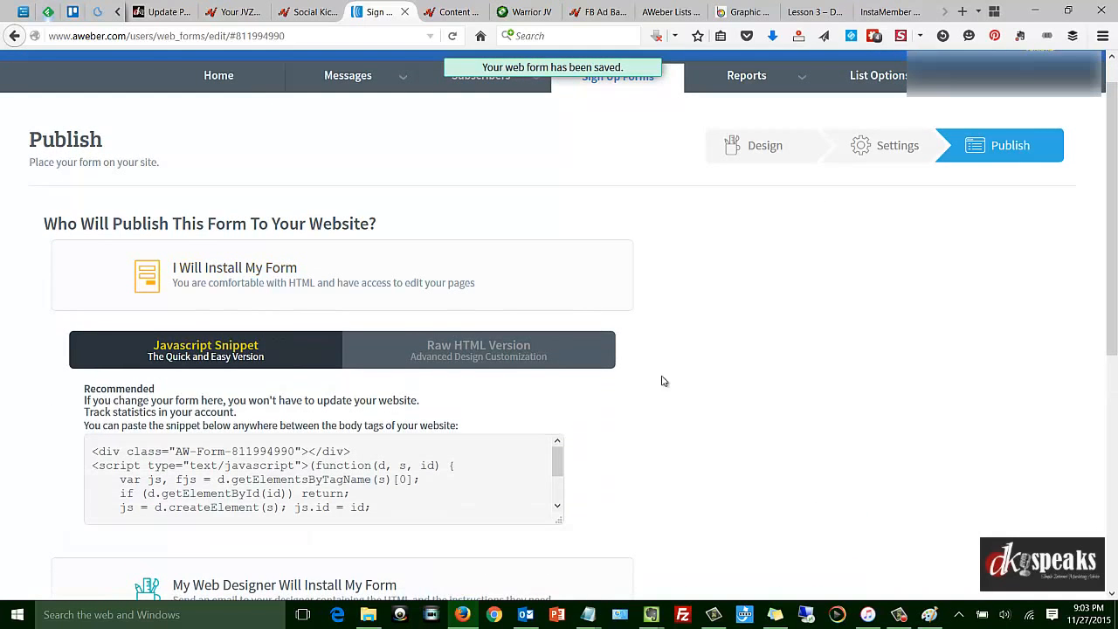
pyautogui.click(524, 367)
pyautogui.scroll(-3, 524, 369)
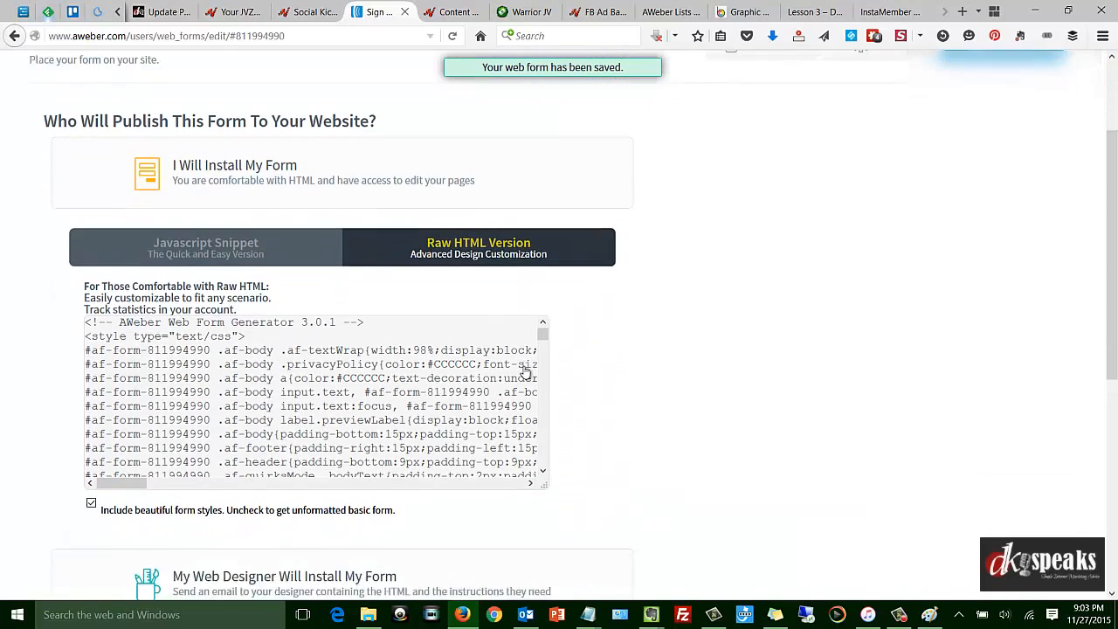
pyautogui.scroll(-1, 525, 372)
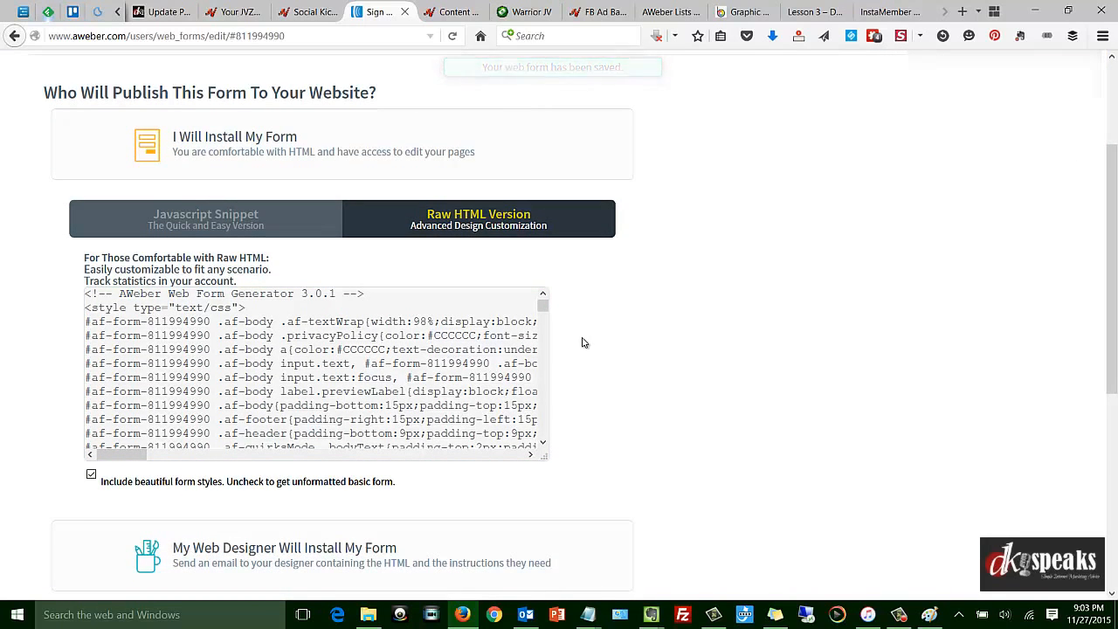
pyautogui.scroll(2, 584, 342)
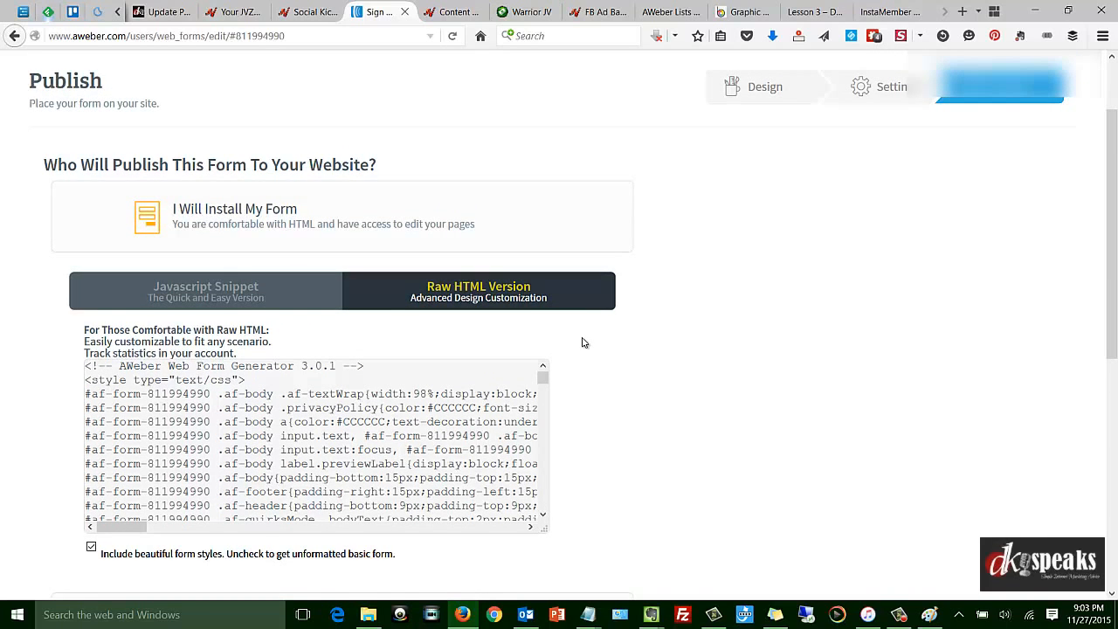
pyautogui.scroll(2, 357, 256)
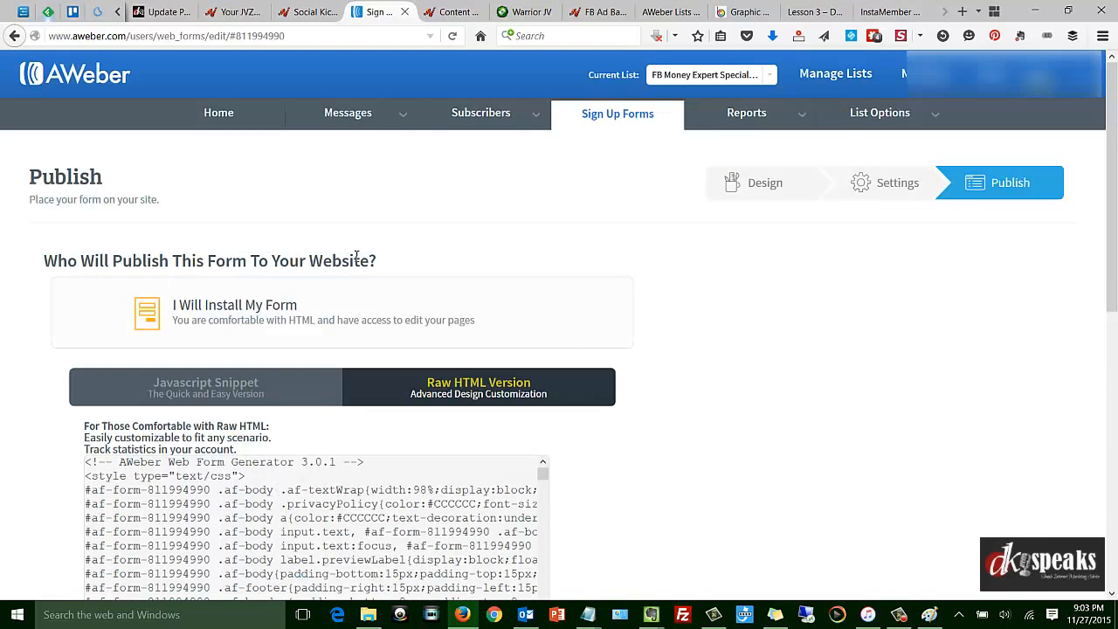